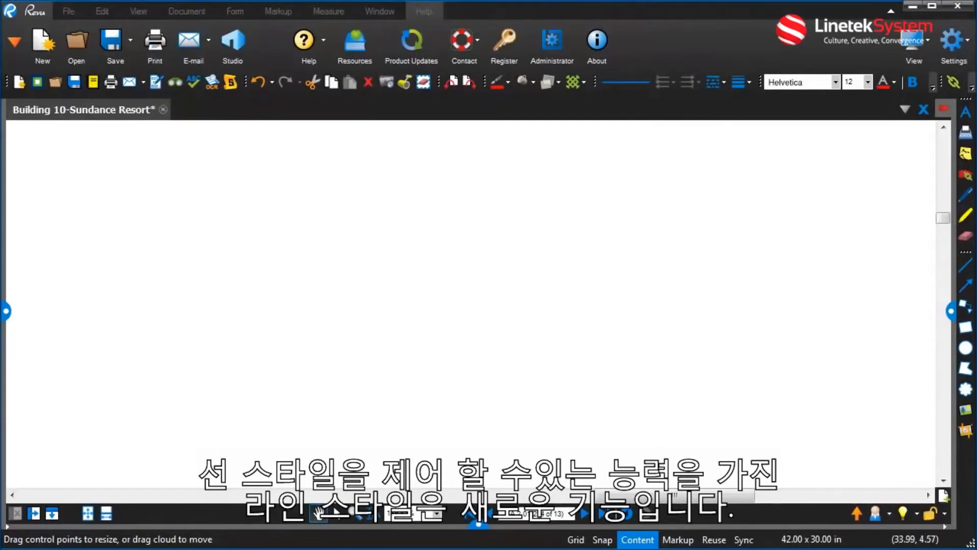
# - Draw a straight red line near the page top and a six-corner polygon below it
pyautogui.press('l')
pyautogui.moveTo(383, 197); pyautogui.dragTo(743, 220)
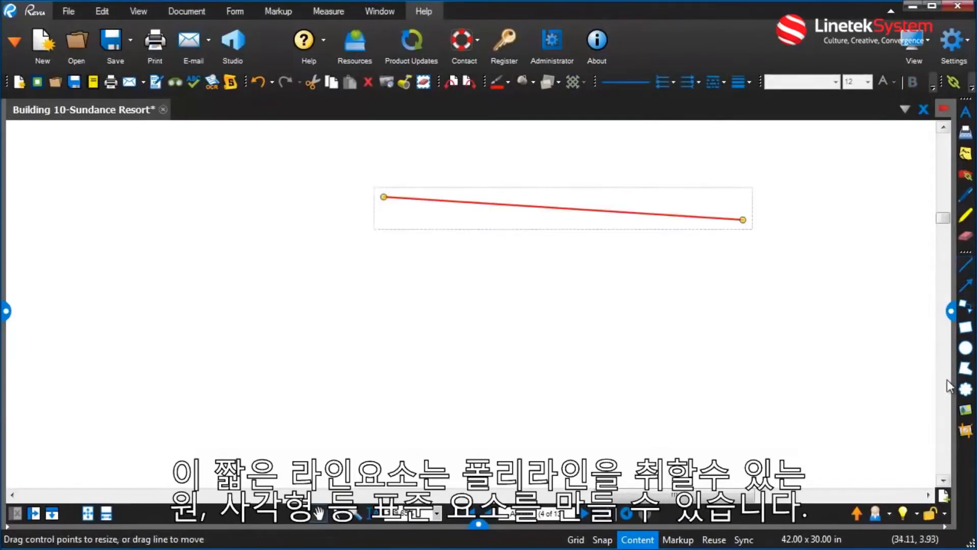
pyautogui.click(966, 369)
pyautogui.click(364, 255)
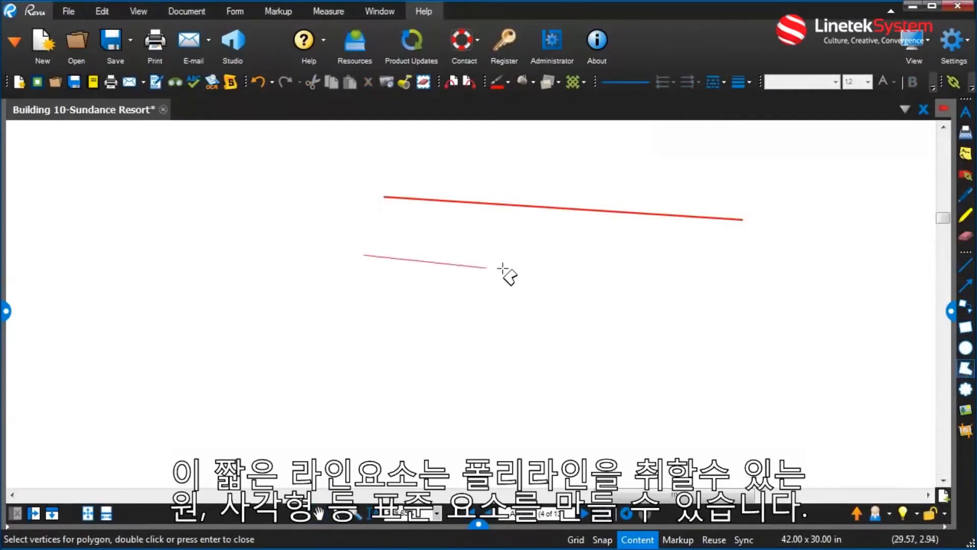
pyautogui.click(693, 280)
pyautogui.click(844, 310)
pyautogui.click(777, 387)
pyautogui.click(568, 390)
pyautogui.doubleClick(398, 388)
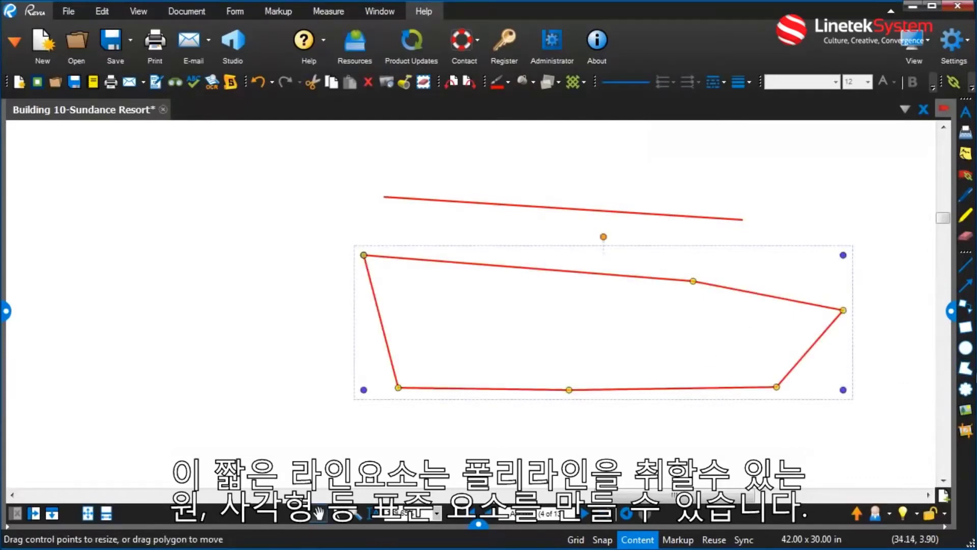
# - Draw an ellipse at the upper left of the page and a rectangle beneath it
pyautogui.click(965, 348)
pyautogui.moveTo(122, 181); pyautogui.dragTo(277, 306)
pyautogui.click(965, 327)
pyautogui.moveTo(97, 339); pyautogui.dragTo(271, 411)
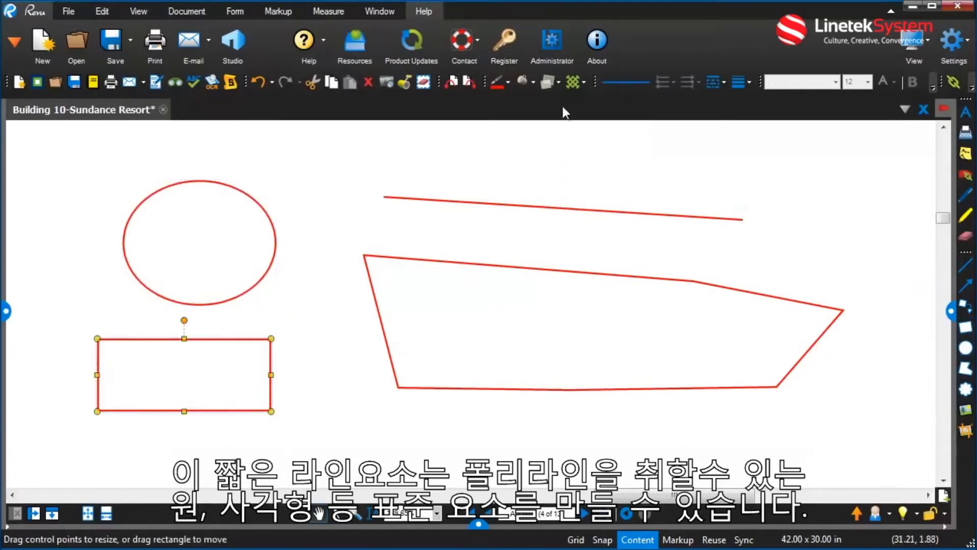
# - Using Markup > Lines > Polyline, draw a five-vertex polyline above the straight line
pyautogui.click(649, 214)
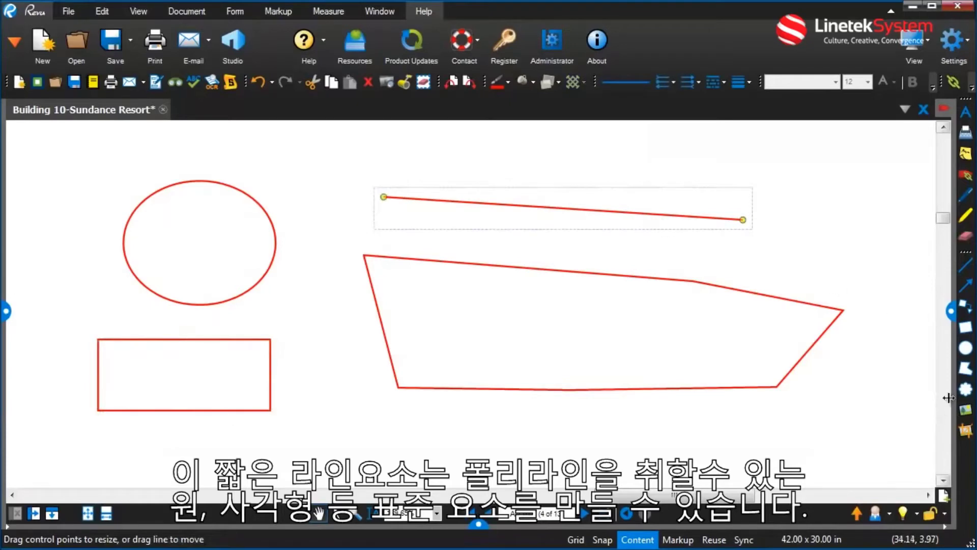
pyautogui.rightClick(964, 454)
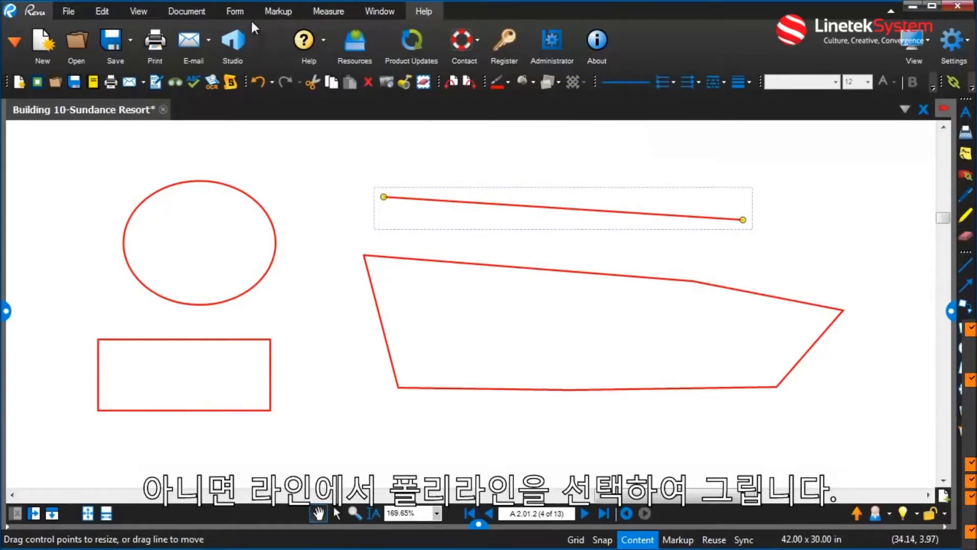
pyautogui.click(270, 12)
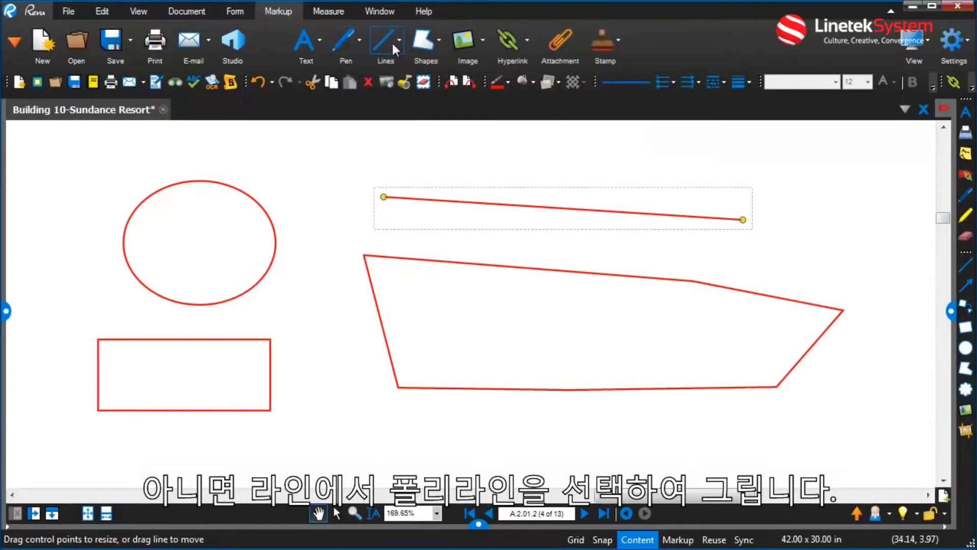
pyautogui.click(396, 42)
pyautogui.click(414, 127)
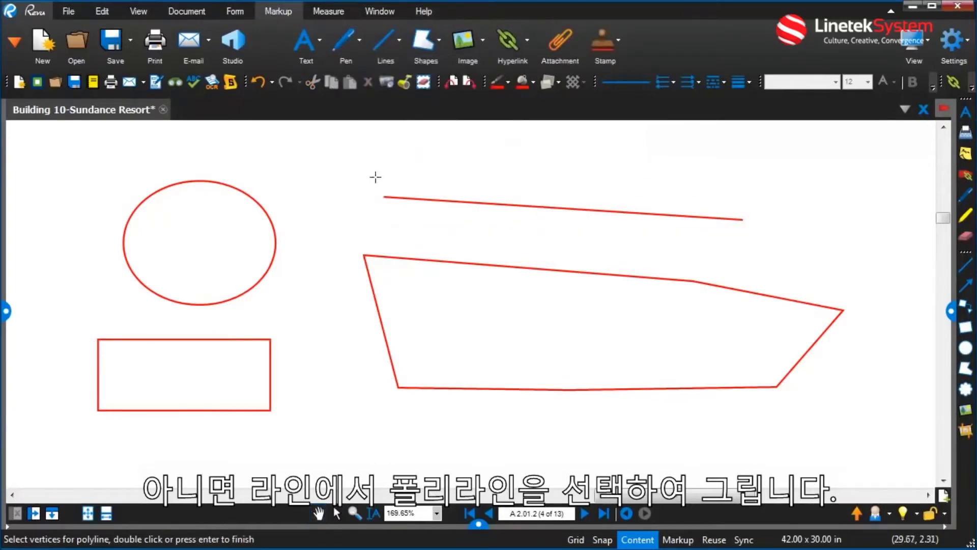
pyautogui.click(317, 160)
pyautogui.click(688, 149)
pyautogui.hscroll(3, 794, 158)
pyautogui.click(811, 157)
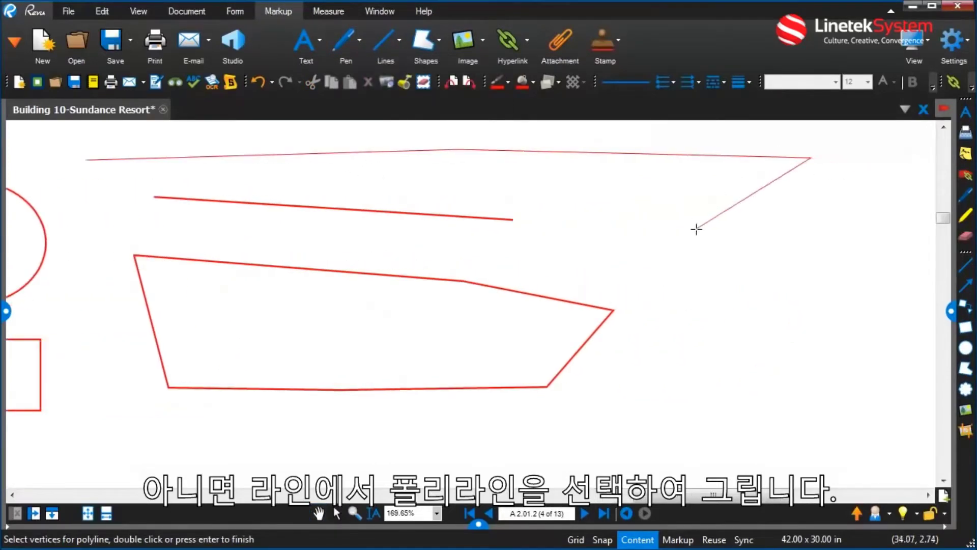
pyautogui.click(696, 229)
pyautogui.doubleClick(702, 260)
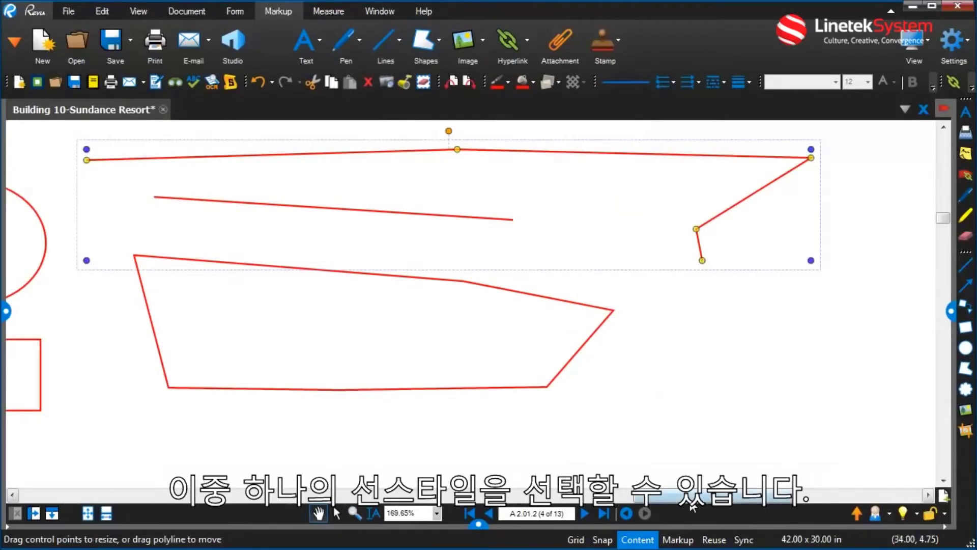
pyautogui.hscroll(-3, 691, 503)
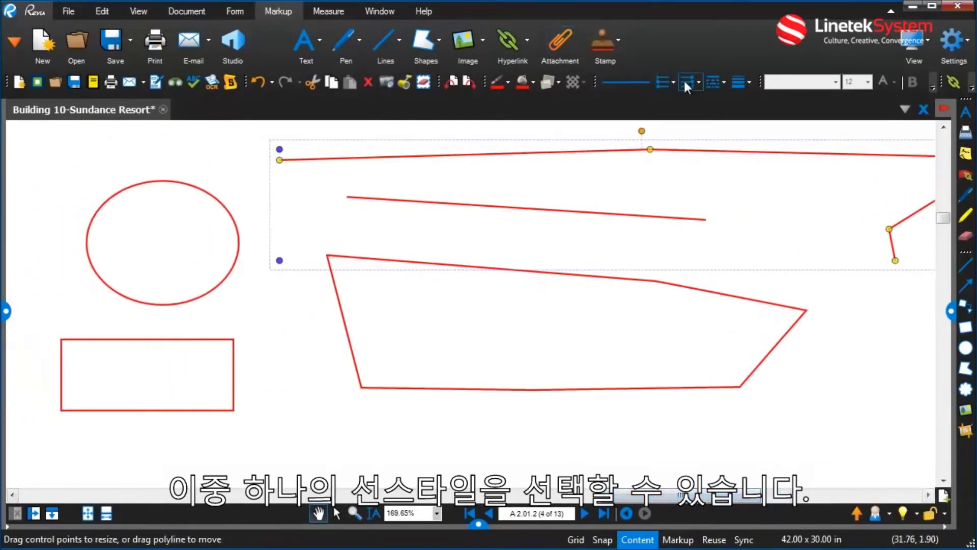
# - Give the polyline the Fenceline Square line style and the ellipse the Hot Water style
pyautogui.click(715, 82)
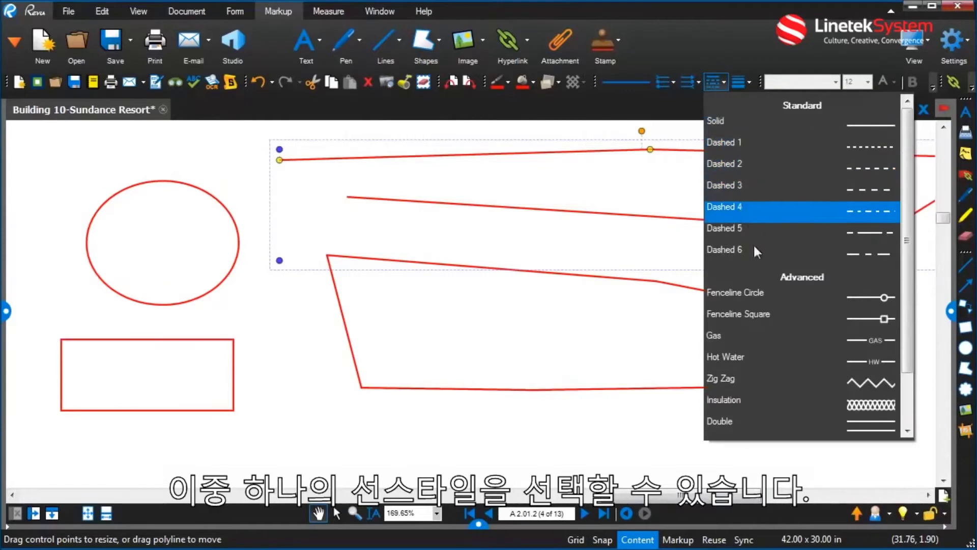
pyautogui.click(737, 314)
pyautogui.click(238, 212)
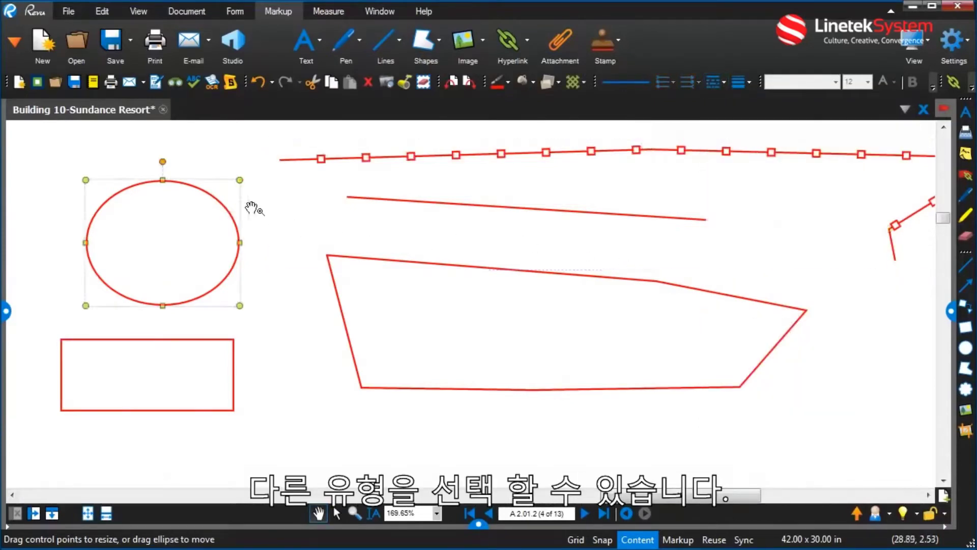
pyautogui.click(715, 83)
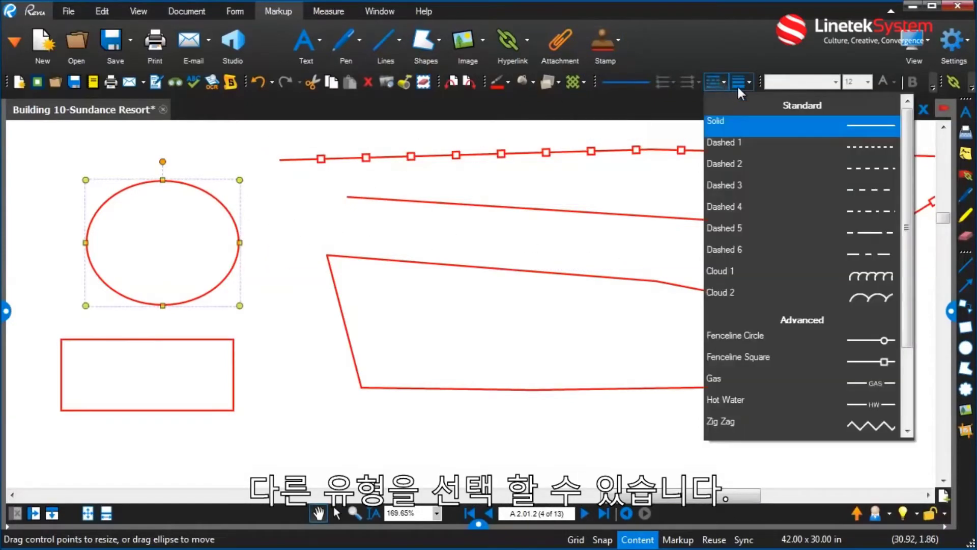
pyautogui.click(807, 400)
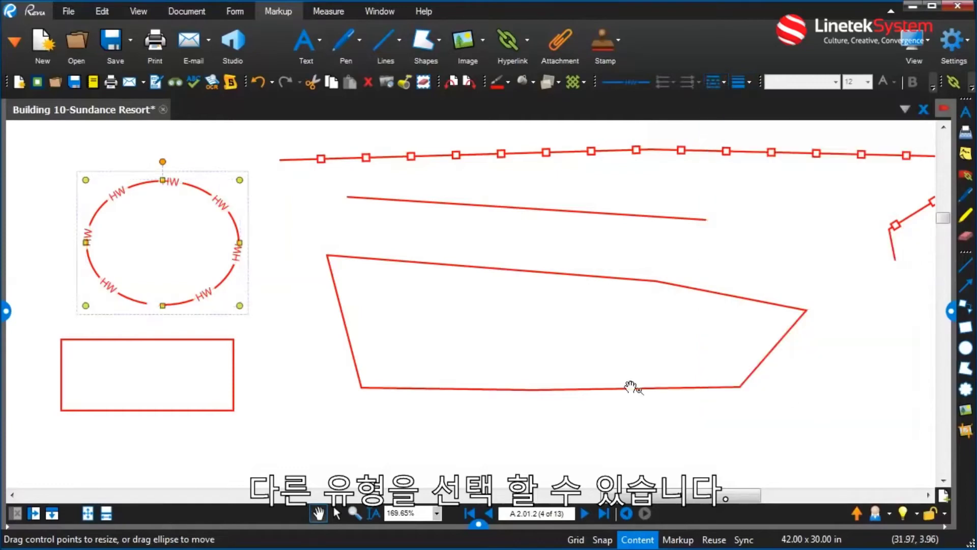
# - Apply the Gas line style to both the rectangle and the polygon
pyautogui.click(237, 376)
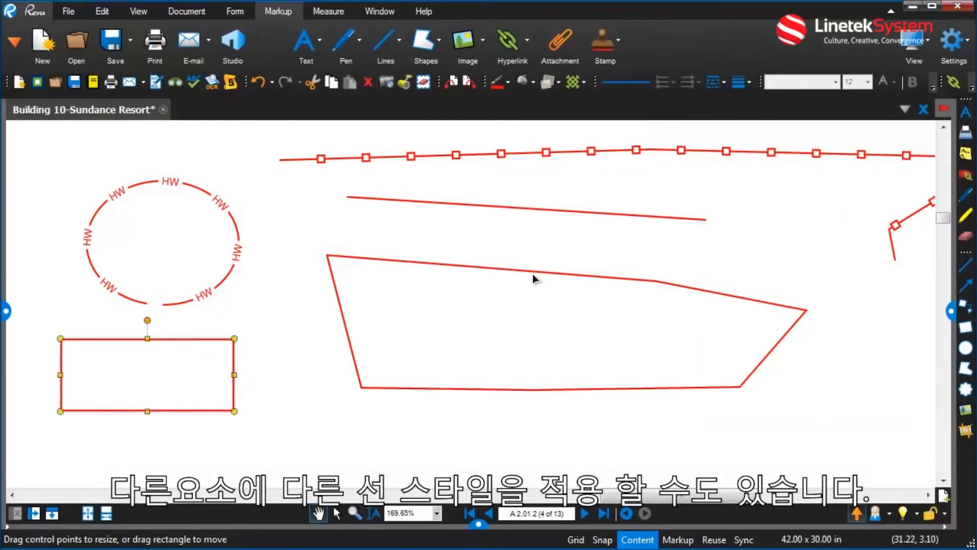
pyautogui.keyDown('shift'); pyautogui.click(558, 273); pyautogui.keyUp('shift')
pyautogui.click(718, 82)
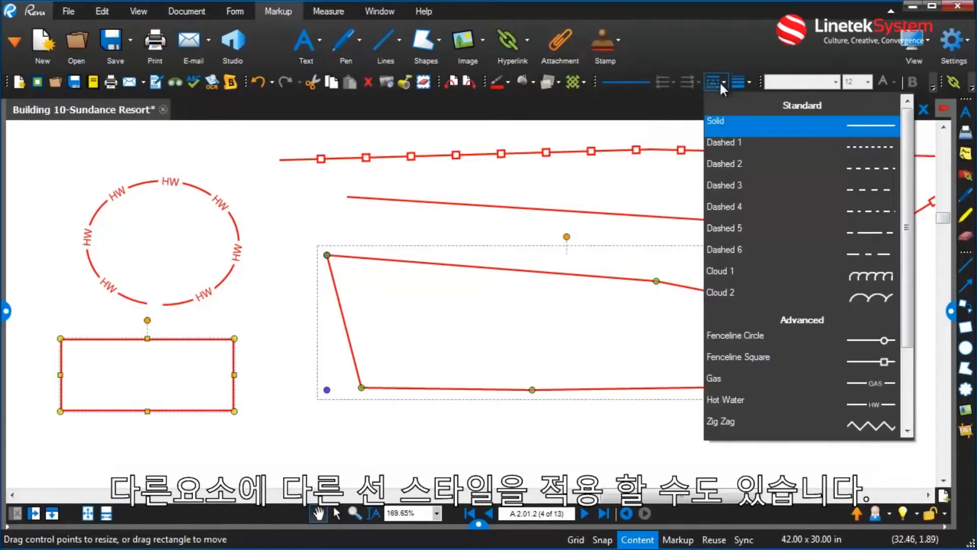
pyautogui.click(821, 377)
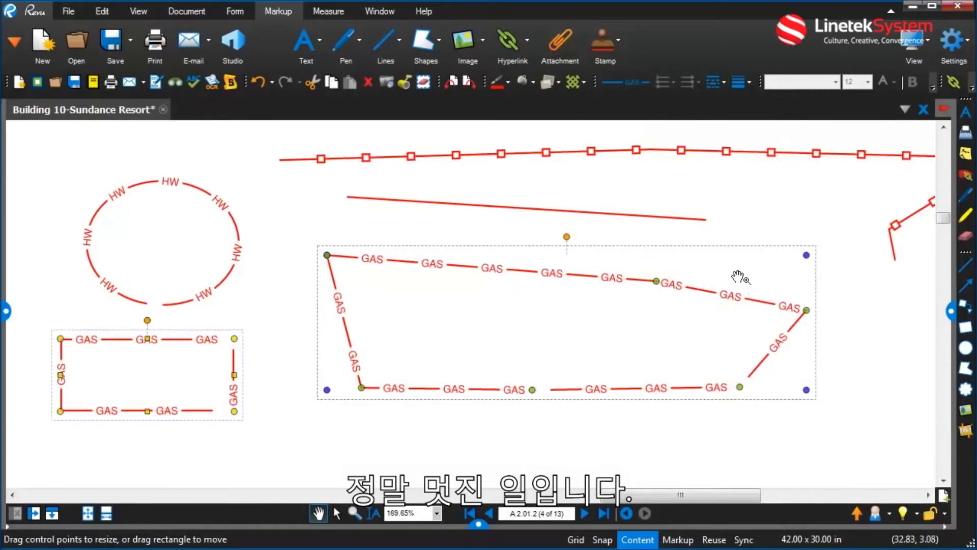
pyautogui.moveTo(721, 232); pyautogui.dragTo(710, 221)
pyautogui.click(645, 217)
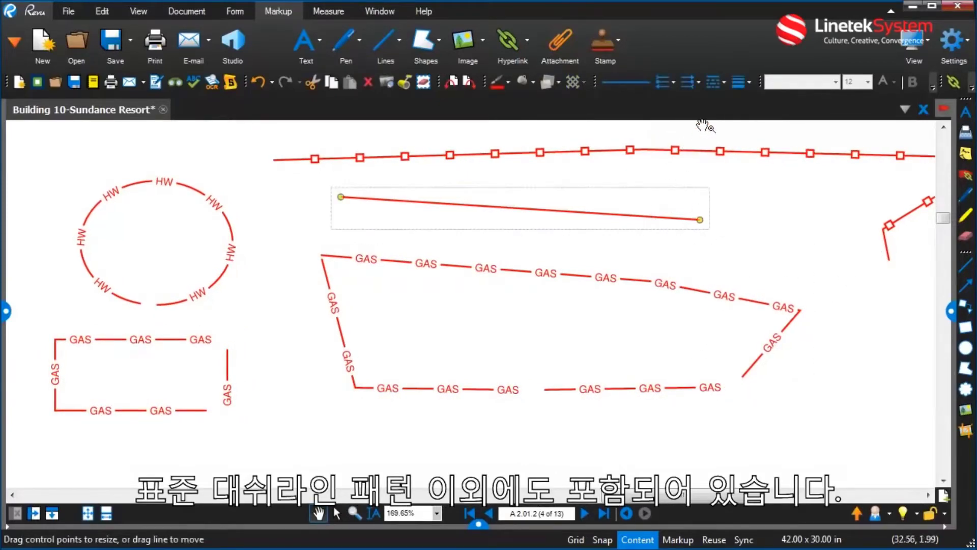
pyautogui.click(708, 84)
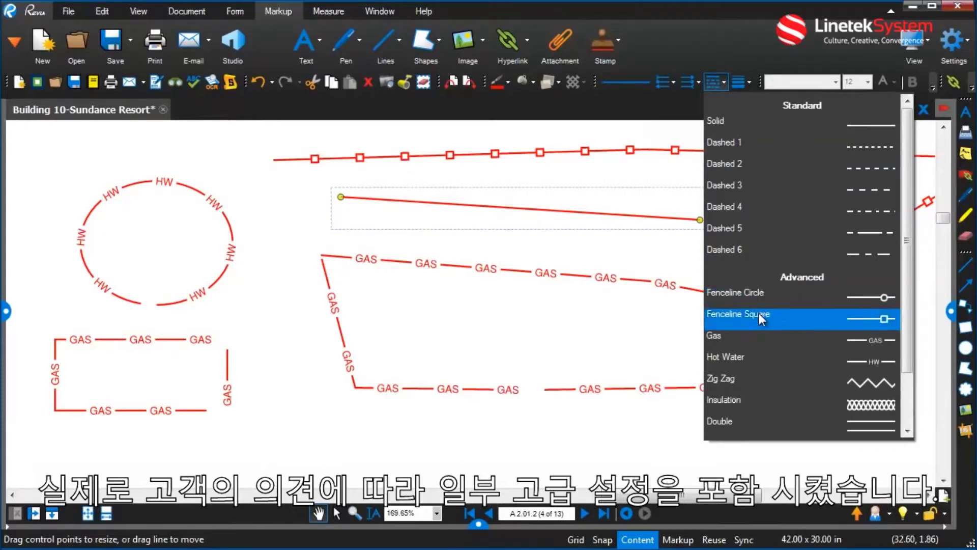
# - Select the GAS polygon and choose Manage at the bottom of the line style list
pyautogui.click(659, 281)
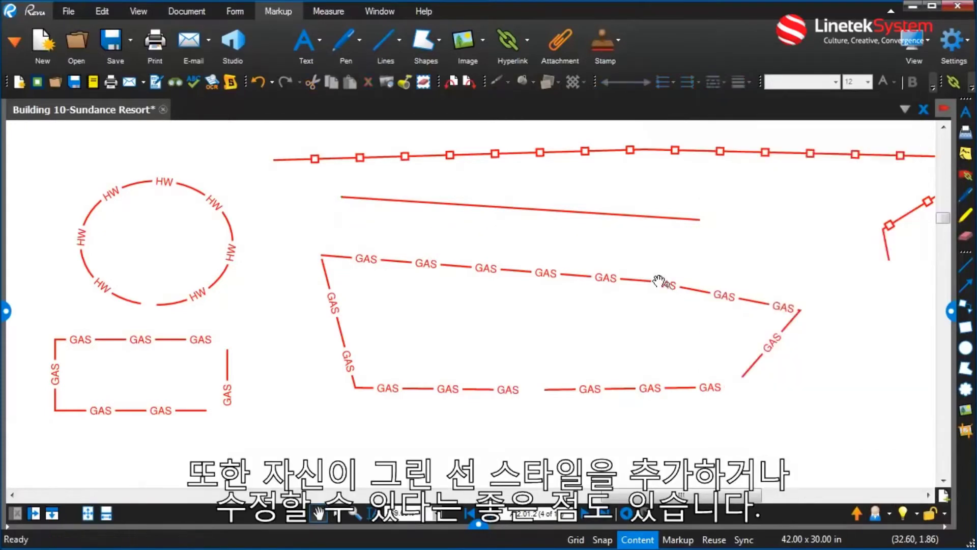
pyautogui.click(655, 284)
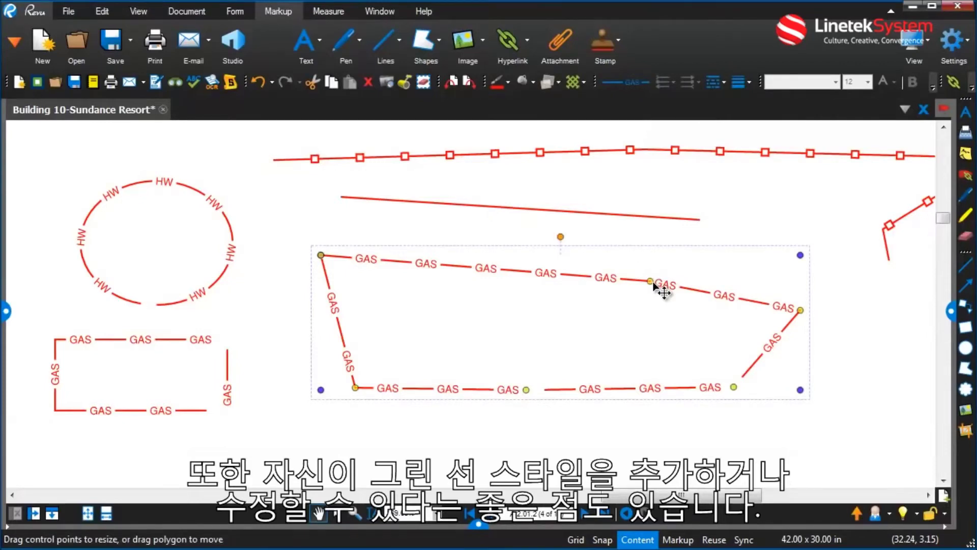
pyautogui.click(717, 82)
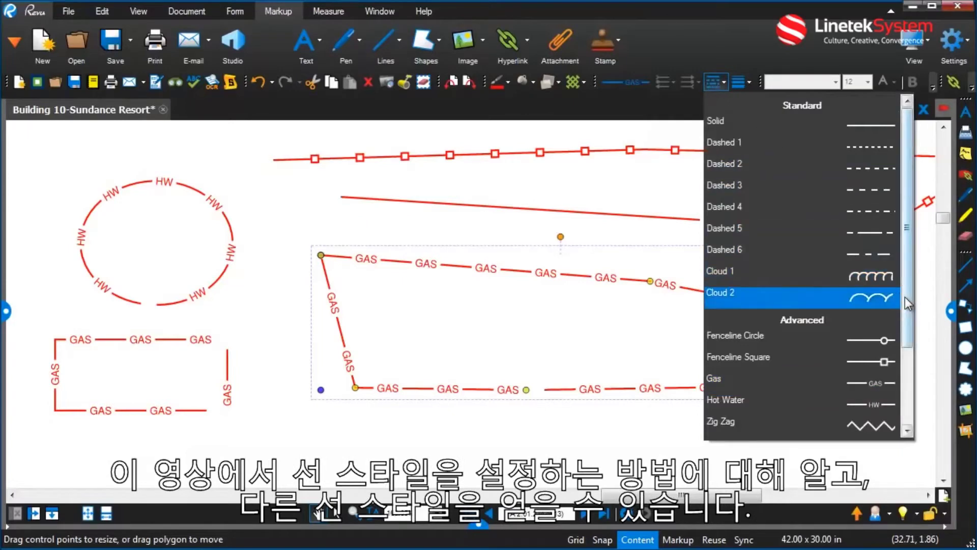
pyautogui.moveTo(905, 298); pyautogui.dragTo(911, 380)
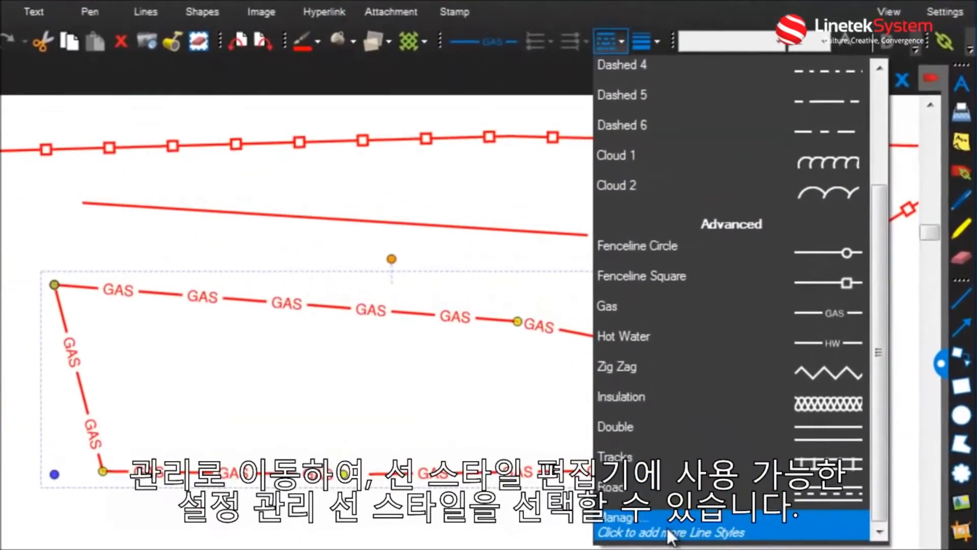
pyautogui.click(708, 531)
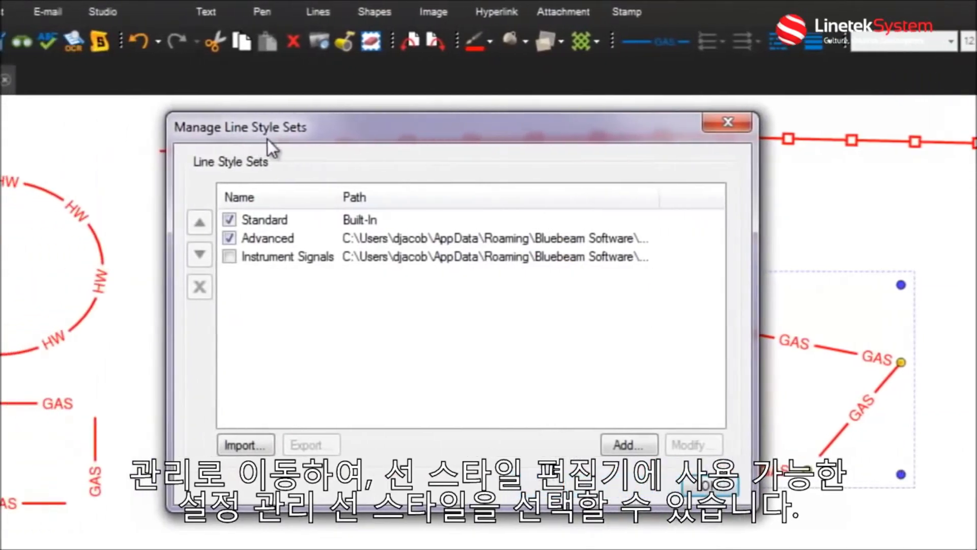
# - Edit the Advanced set and preview the Fenceline Circle, Fenceline Square, Gas and Hot Water styles
pyautogui.click(330, 240)
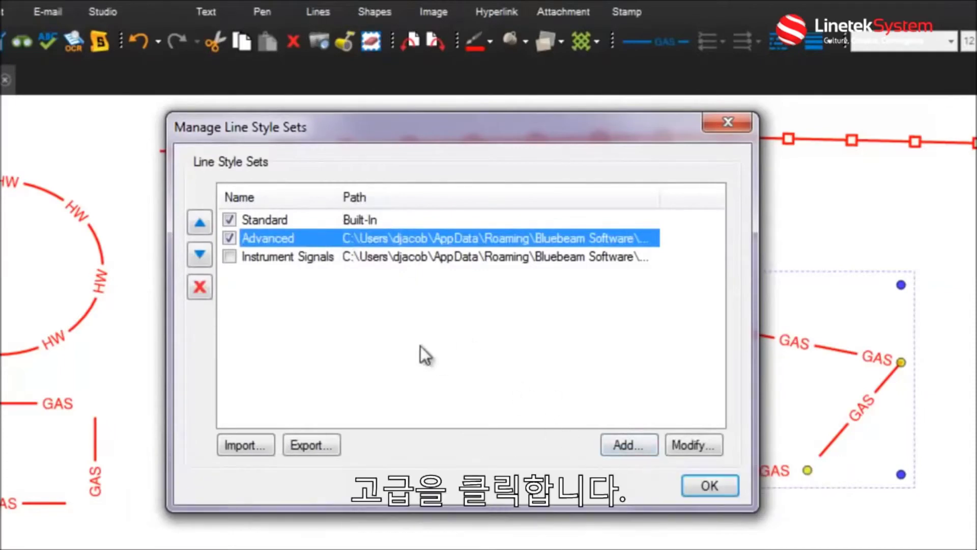
pyautogui.click(688, 446)
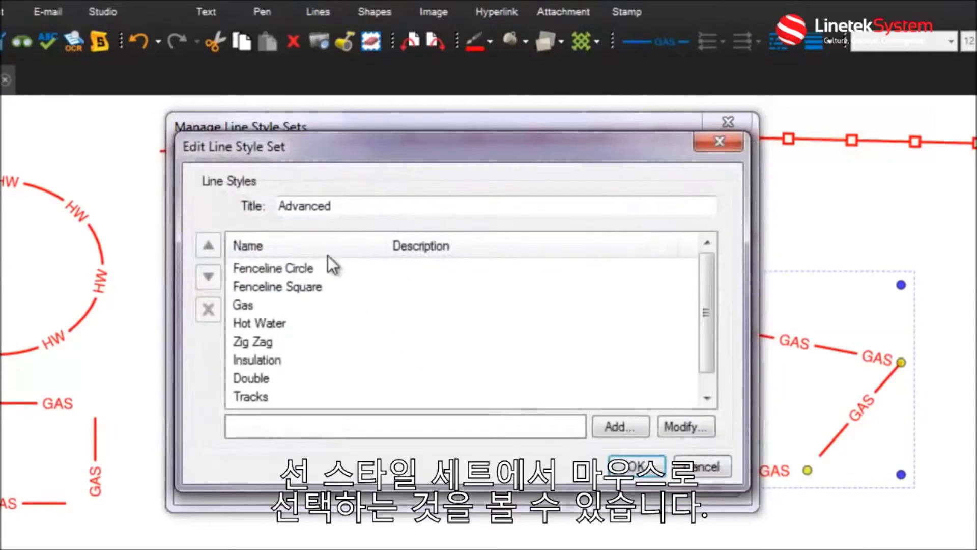
pyautogui.click(310, 273)
pyautogui.click(305, 287)
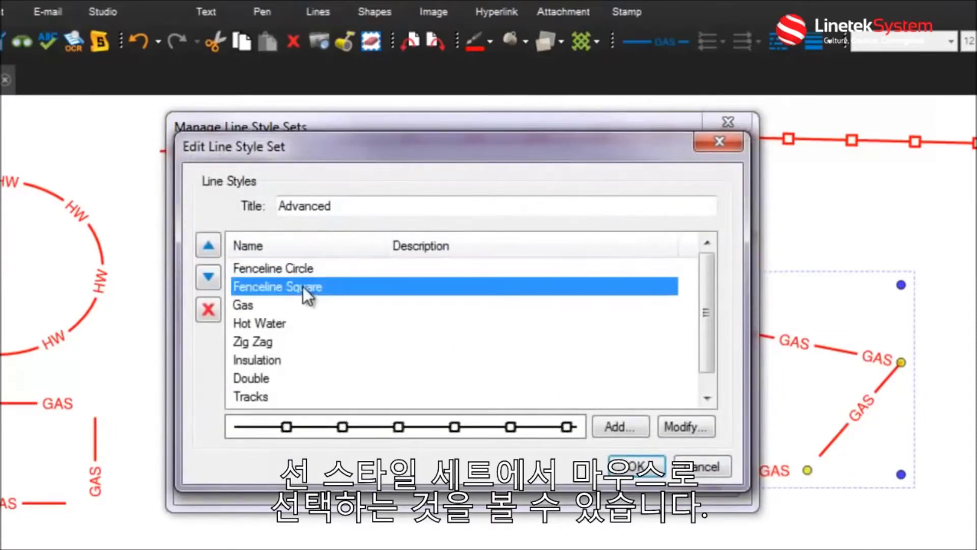
pyautogui.click(263, 305)
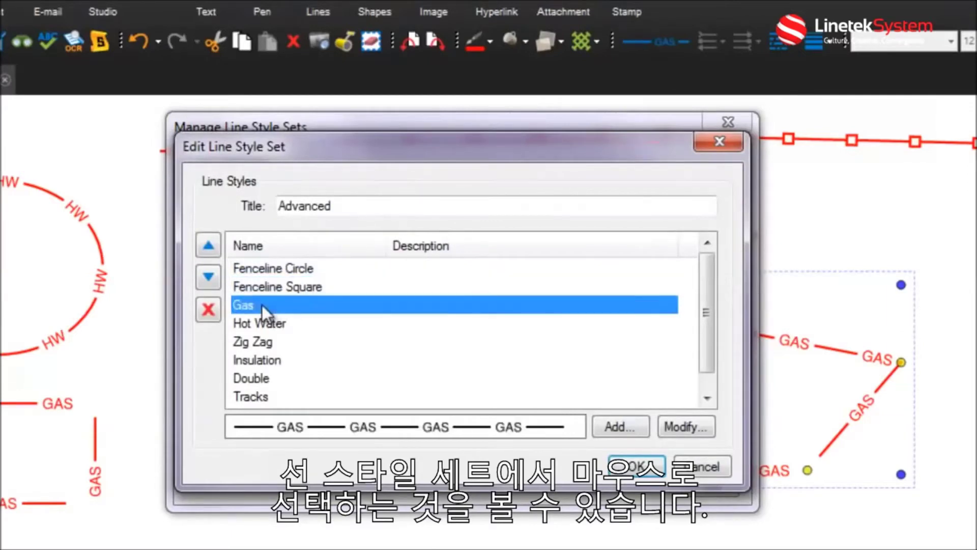
pyautogui.click(274, 327)
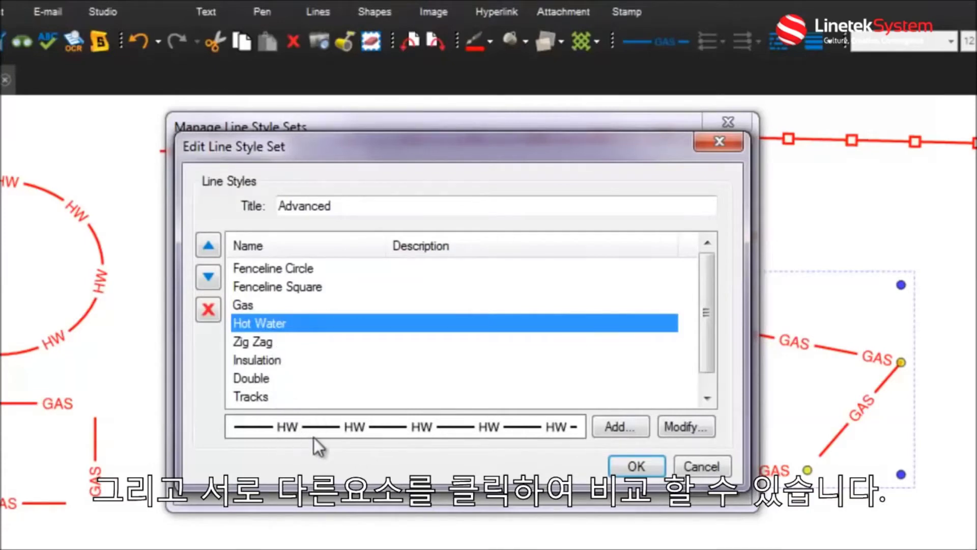
# - Preview Zig Zag, Insulation, Tracks and Road, then open Hot Water in the Line Style Editor
pyautogui.click(249, 349)
pyautogui.click(249, 358)
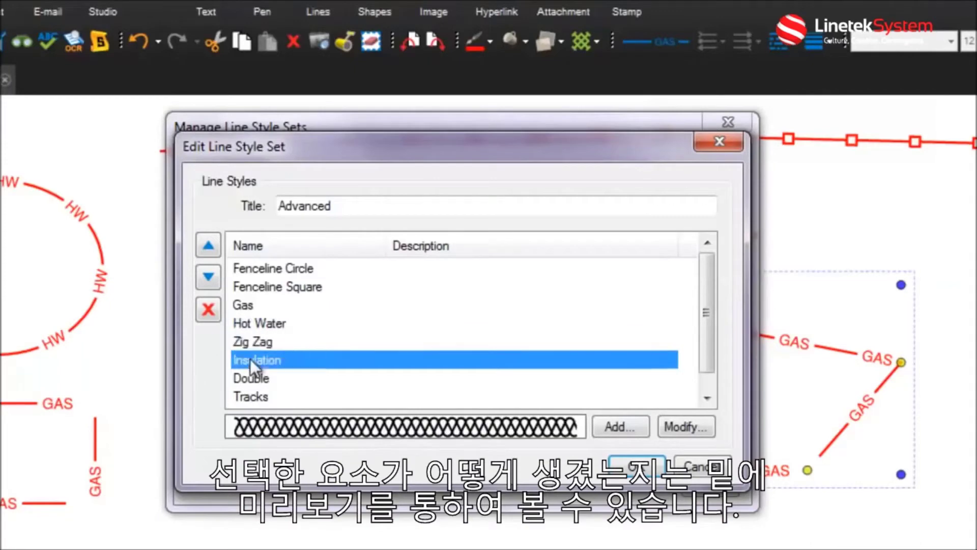
pyautogui.click(262, 397)
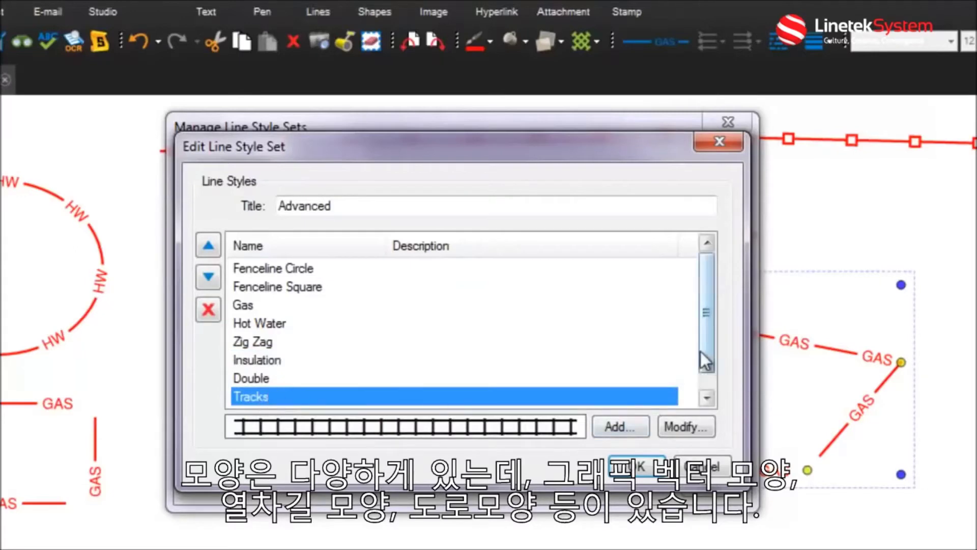
pyautogui.moveTo(701, 351); pyautogui.dragTo(704, 366)
pyautogui.click(292, 393)
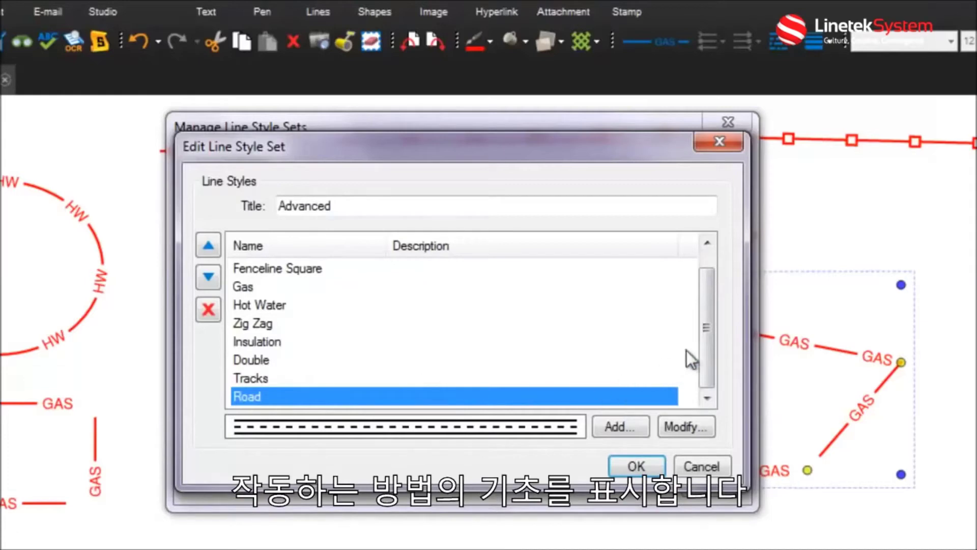
pyautogui.moveTo(699, 343); pyautogui.dragTo(704, 329)
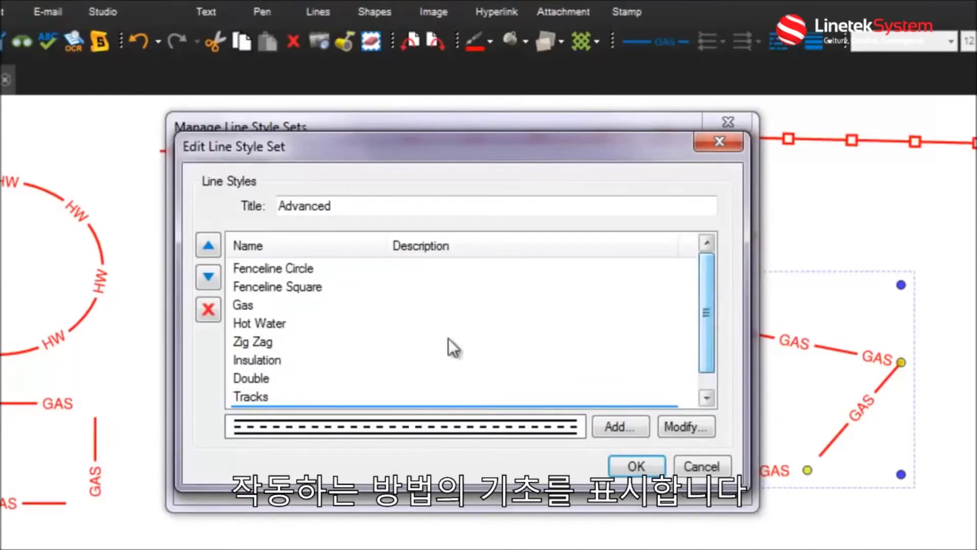
pyautogui.click(265, 325)
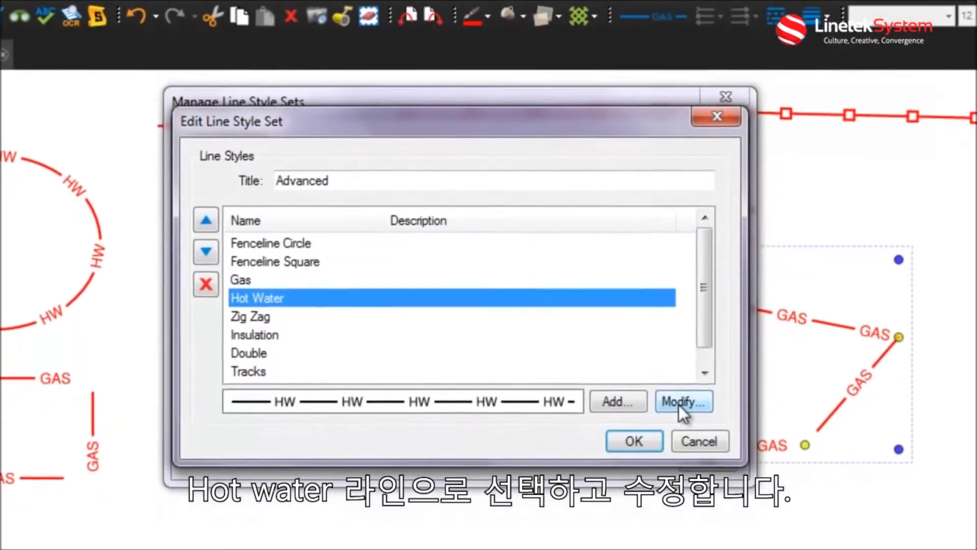
pyautogui.click(681, 429)
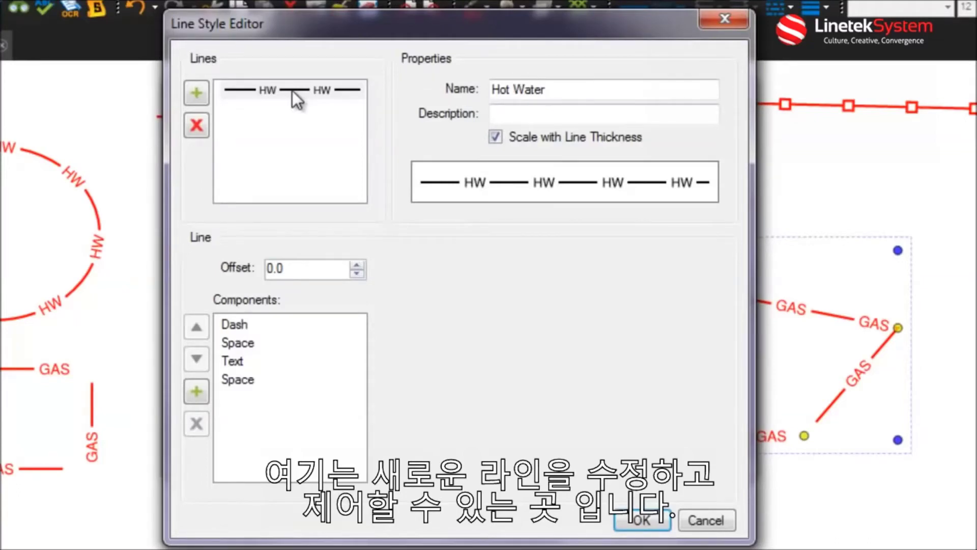
# - Inspect the HW line's Dash, Space, Text and trailing Space components
pyautogui.click(293, 91)
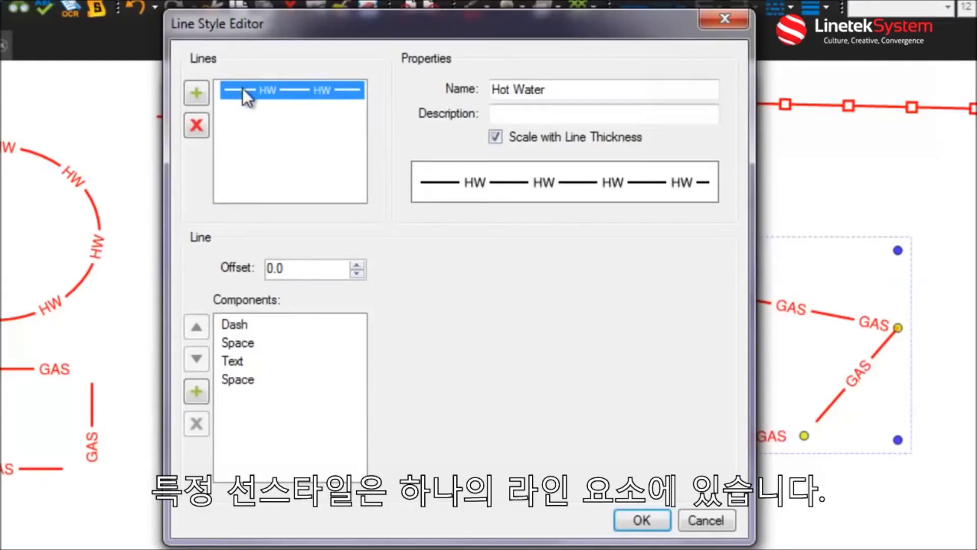
pyautogui.click(245, 324)
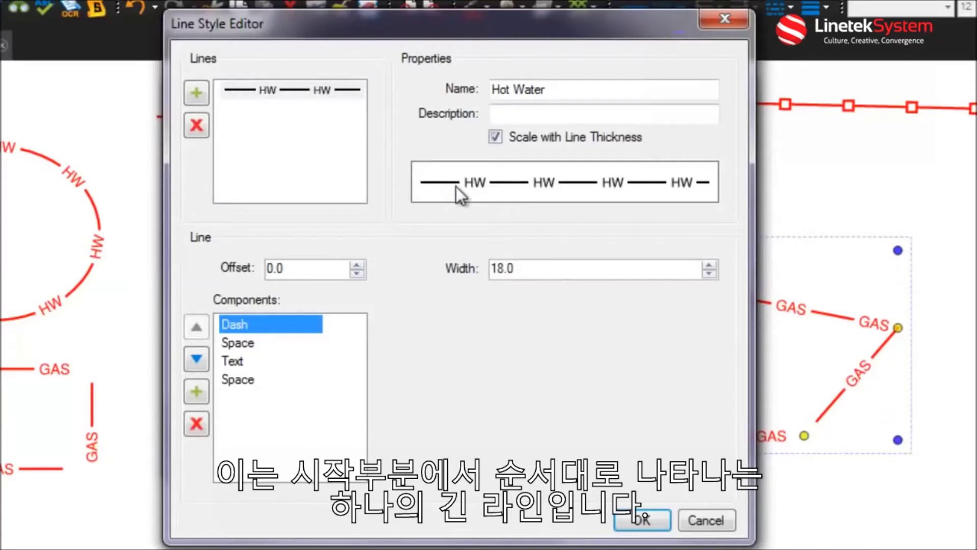
pyautogui.click(261, 343)
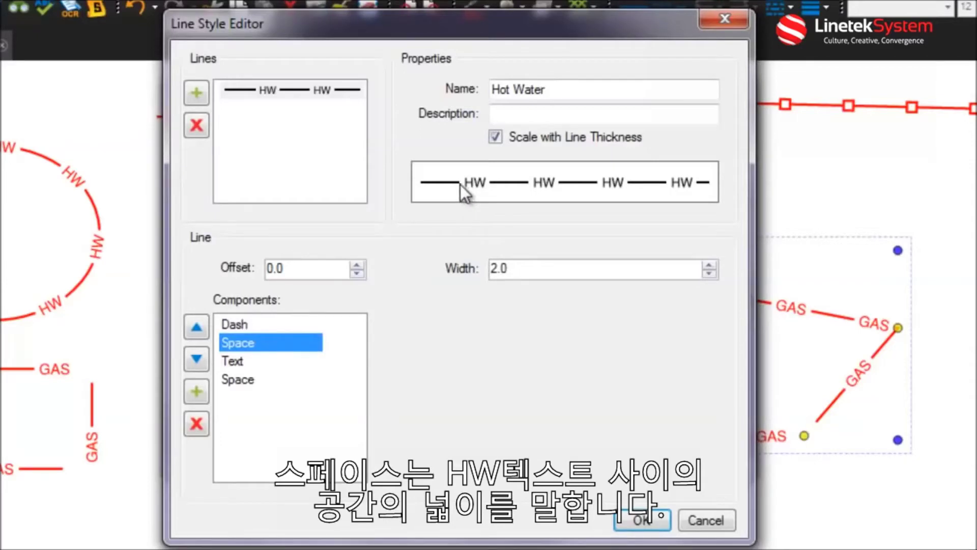
pyautogui.click(237, 360)
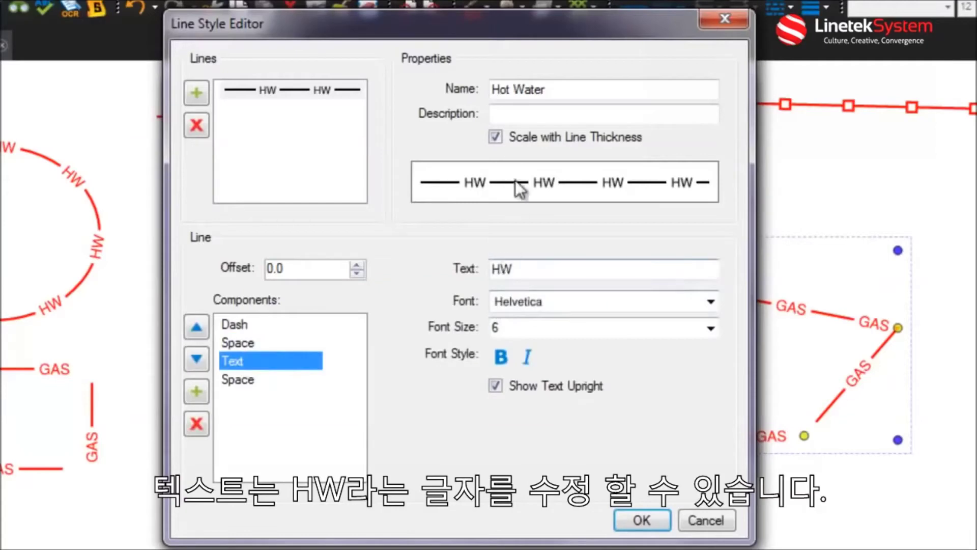
pyautogui.click(239, 379)
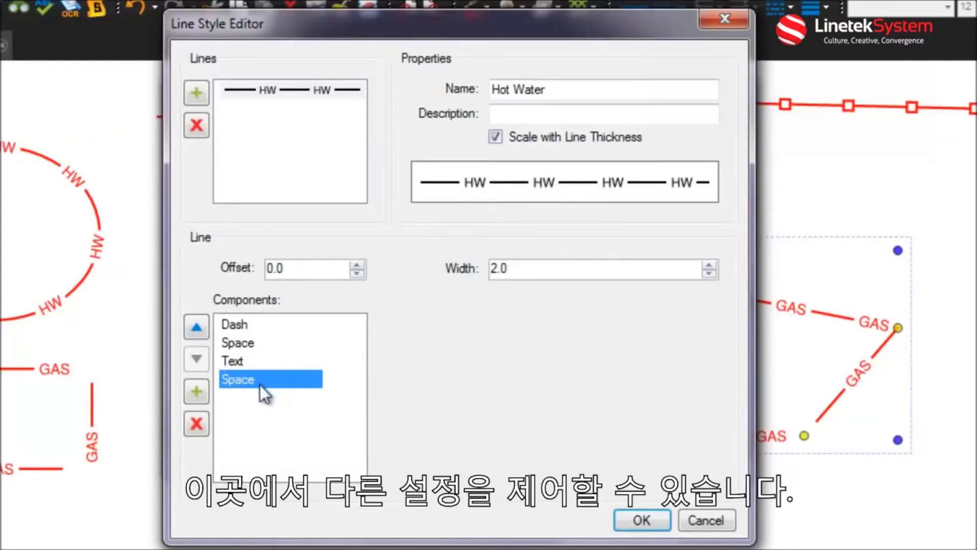
# - Try a 0.0 trailing gap and HW font size 8, then revert to gap 2.0 and size 6
pyautogui.click(709, 273)
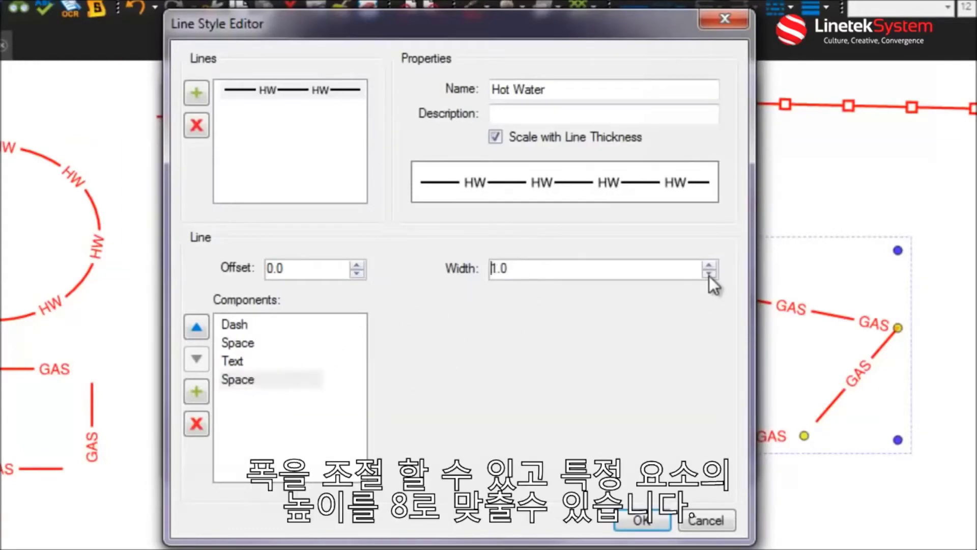
pyautogui.click(710, 273)
pyautogui.click(711, 264)
pyautogui.click(710, 264)
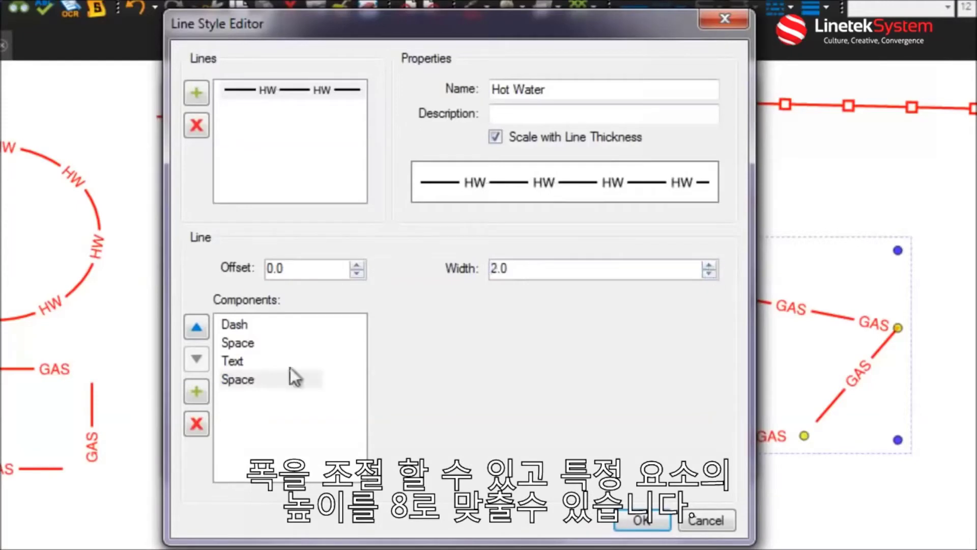
pyautogui.click(238, 362)
pyautogui.click(710, 328)
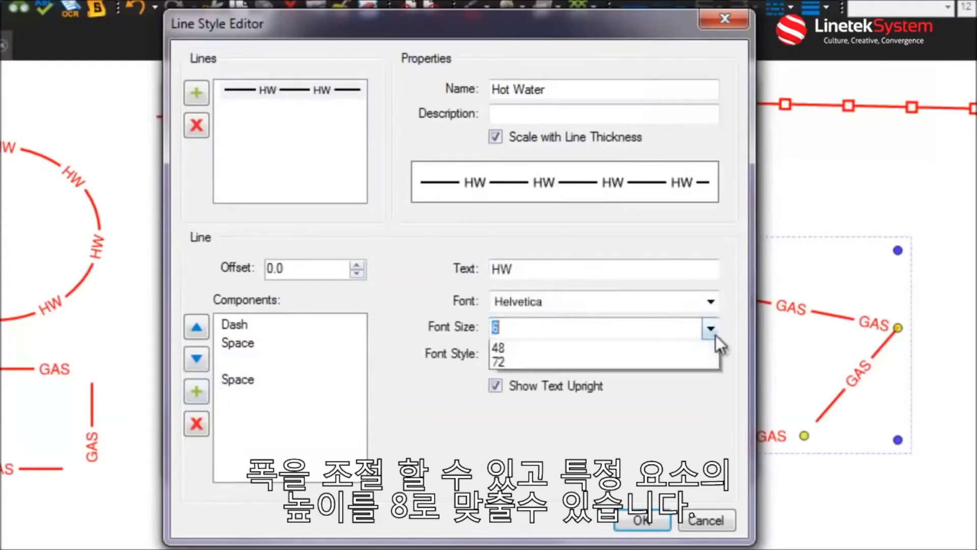
pyautogui.click(520, 432)
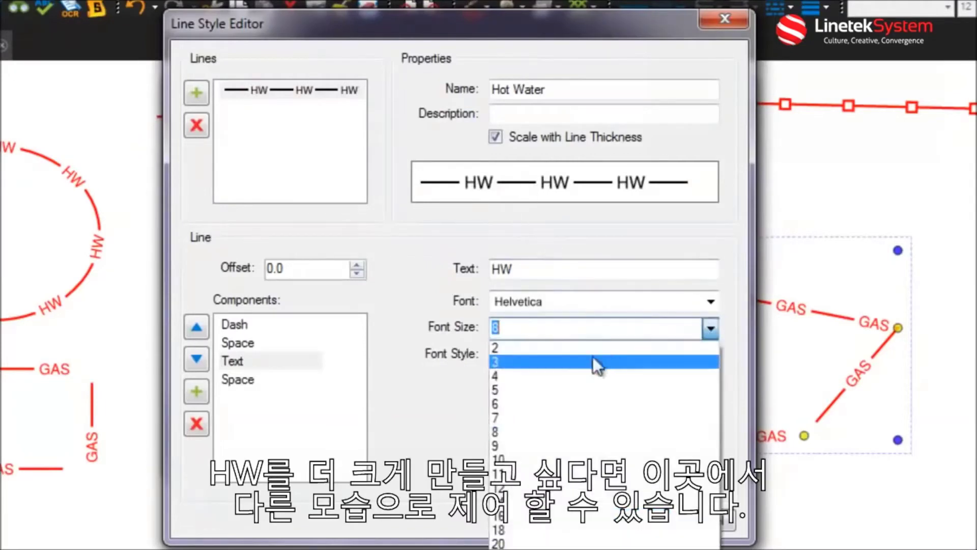
pyautogui.click(526, 405)
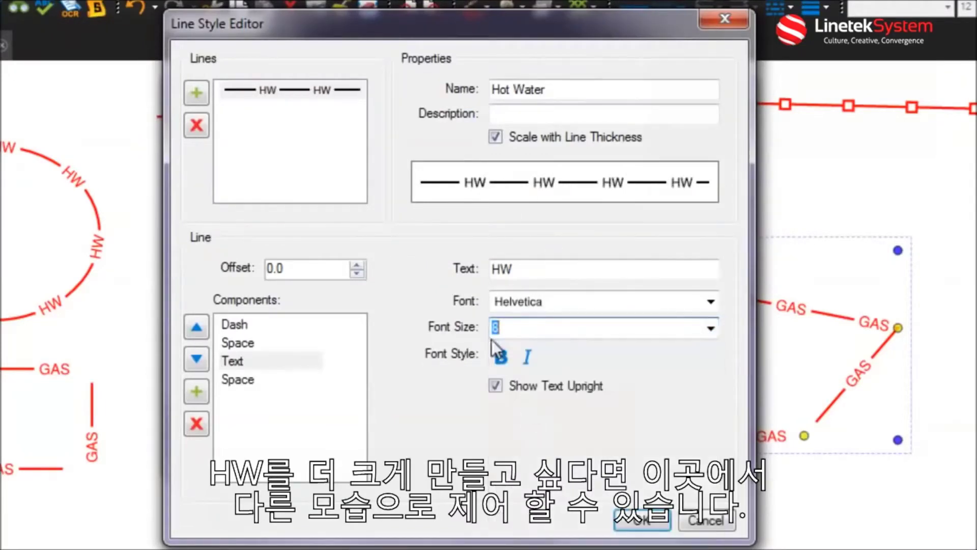
pyautogui.click(275, 117)
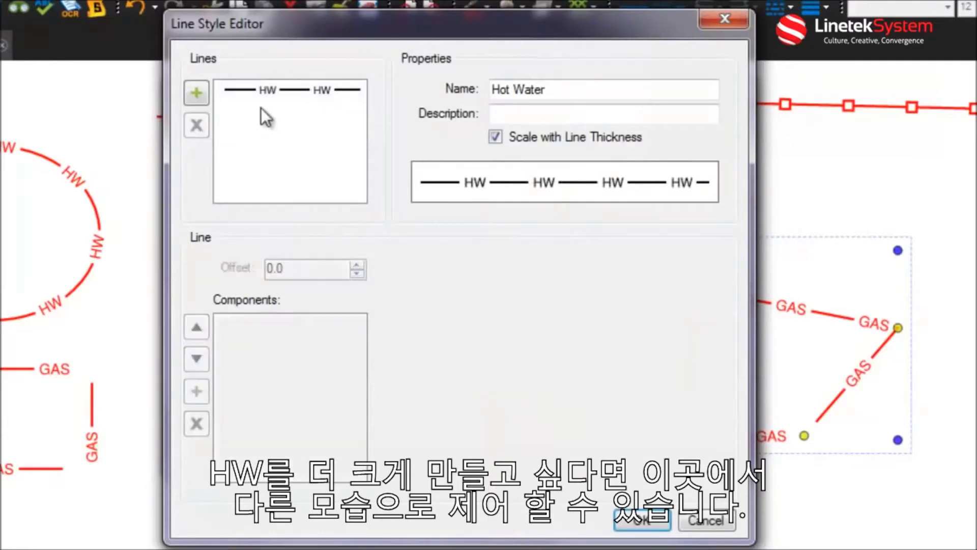
# - Add a second plain line to the Hot Water style and set its offset to 5.0
pyautogui.click(261, 97)
pyautogui.click(204, 85)
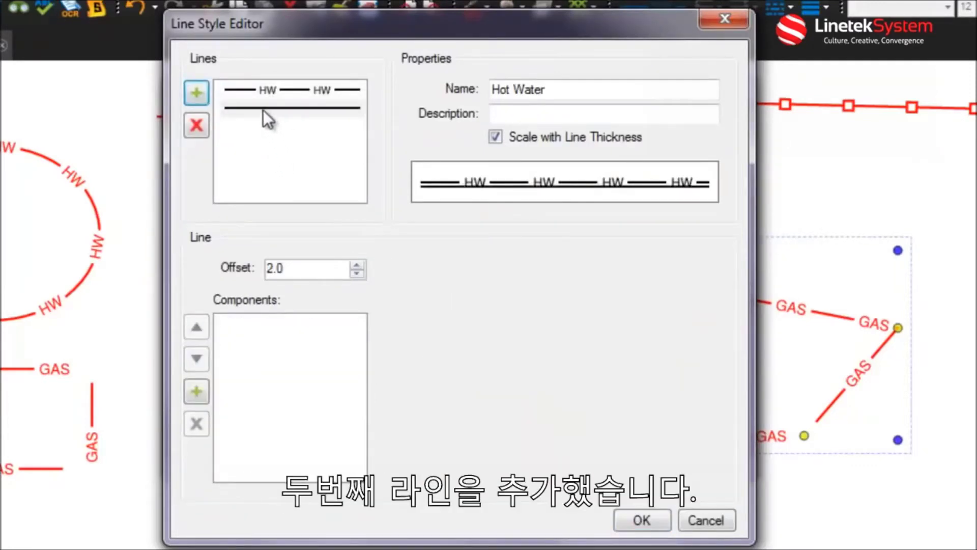
pyautogui.click(358, 275)
pyautogui.click(358, 264)
pyautogui.click(358, 264)
pyautogui.click(359, 264)
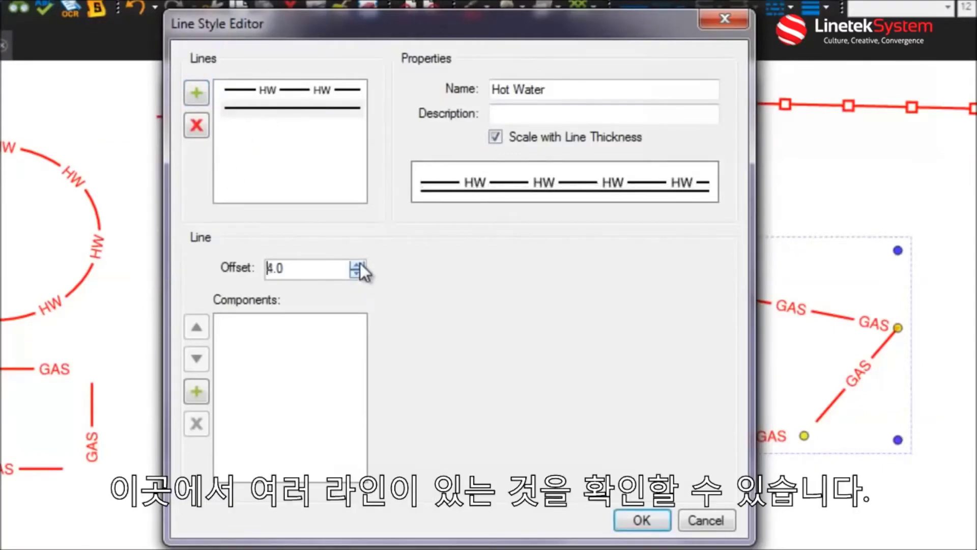
pyautogui.click(358, 265)
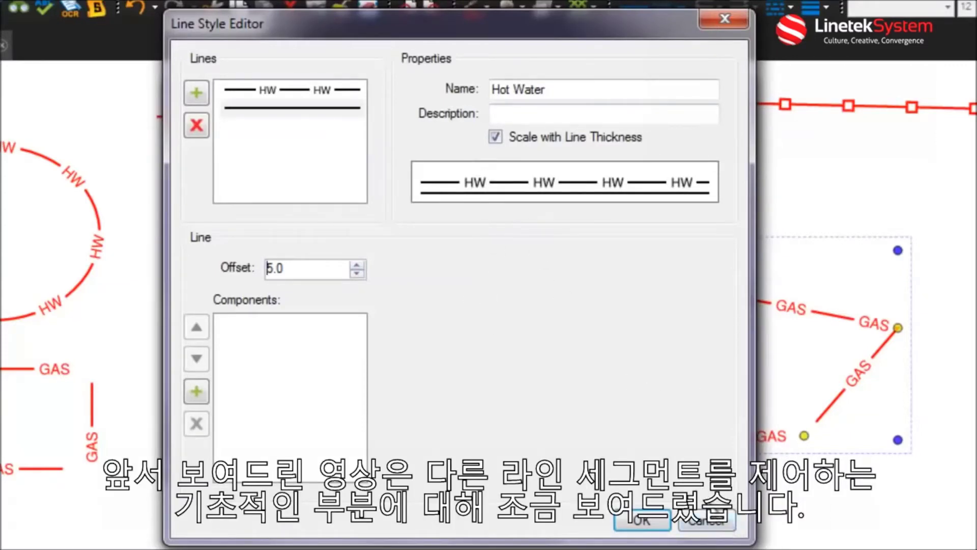
# - Cancel the Hot Water edits, open Zig Zag for editing and inspect its Vector component
pyautogui.click(716, 524)
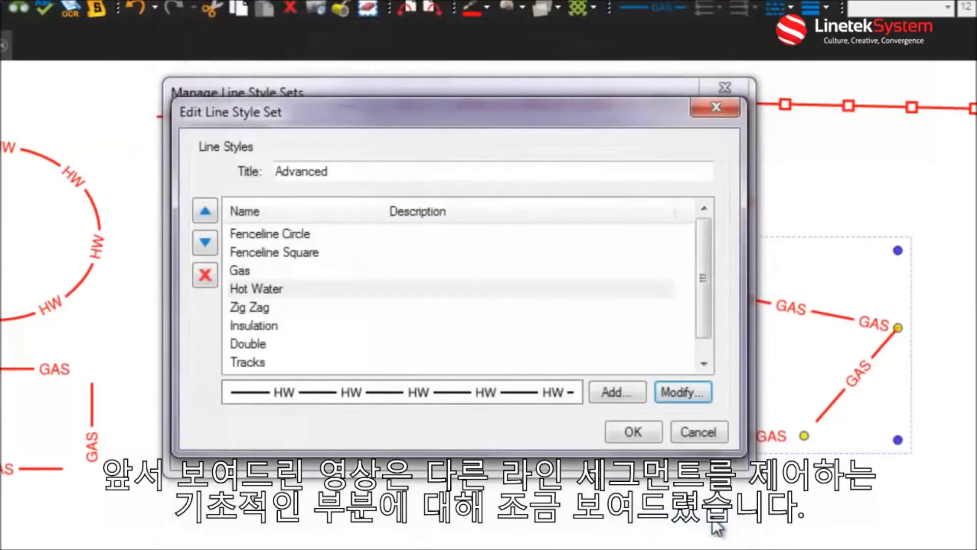
pyautogui.click(274, 307)
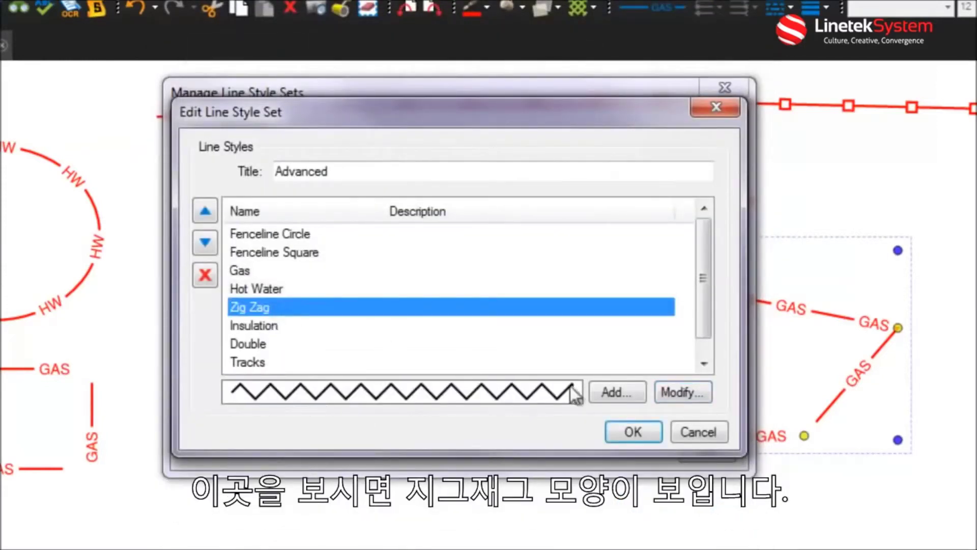
pyautogui.click(688, 393)
pyautogui.click(303, 86)
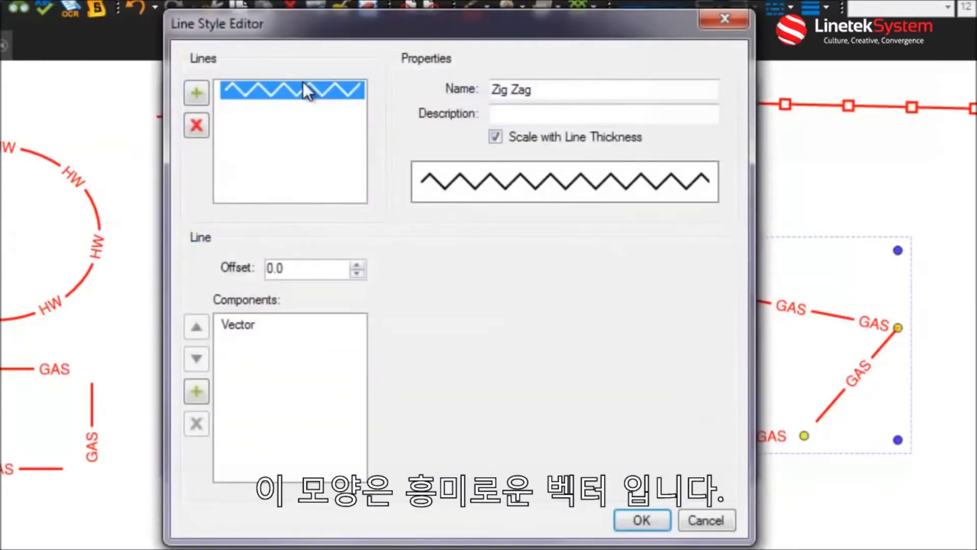
pyautogui.click(259, 324)
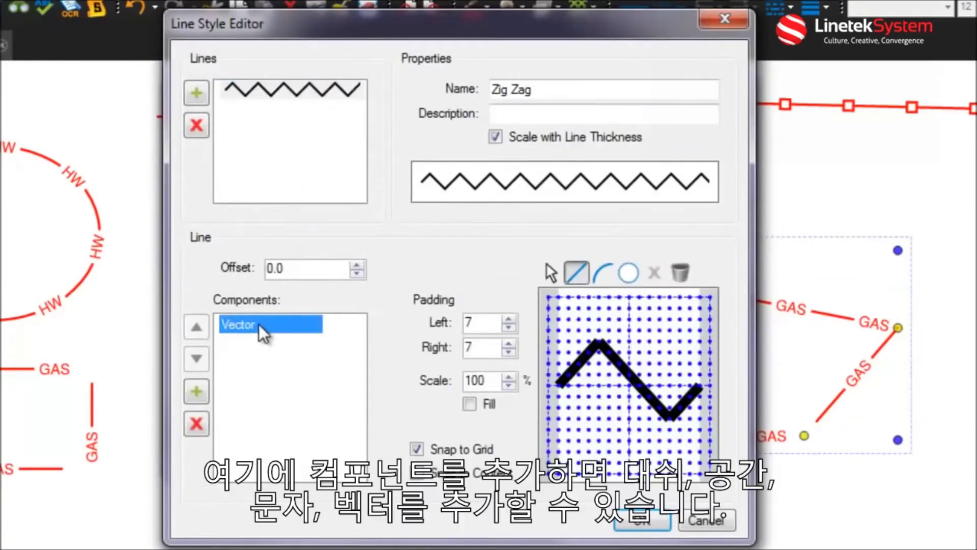
pyautogui.click(197, 393)
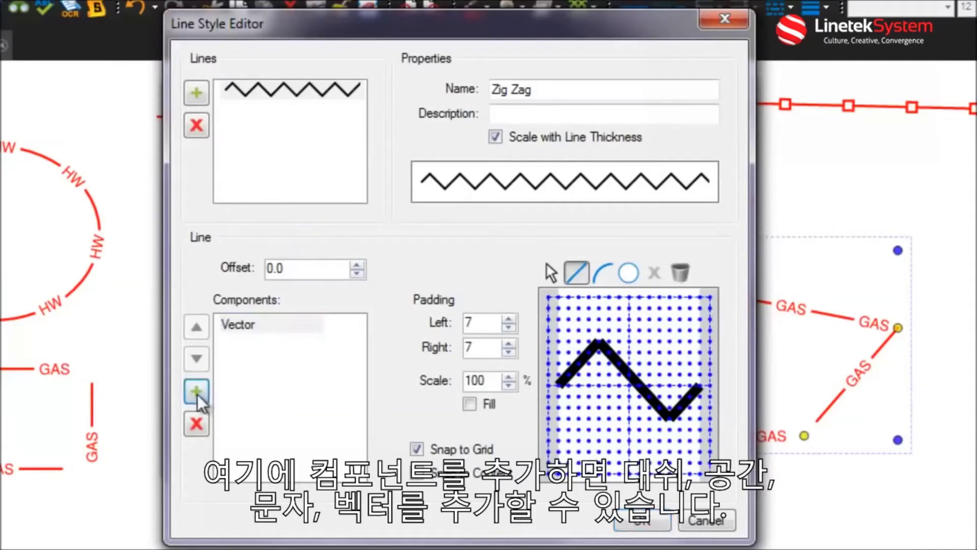
pyautogui.click(417, 294)
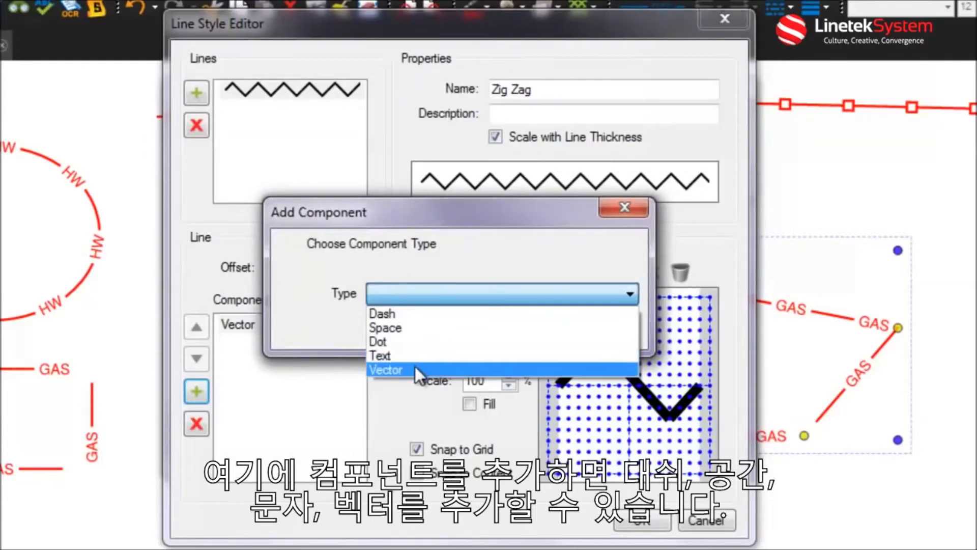
pyautogui.click(542, 209)
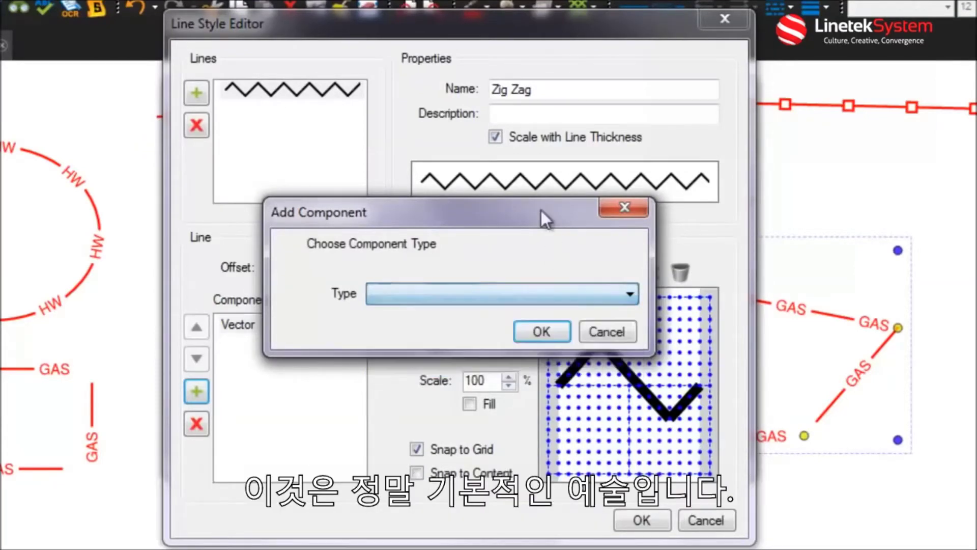
pyautogui.click(631, 333)
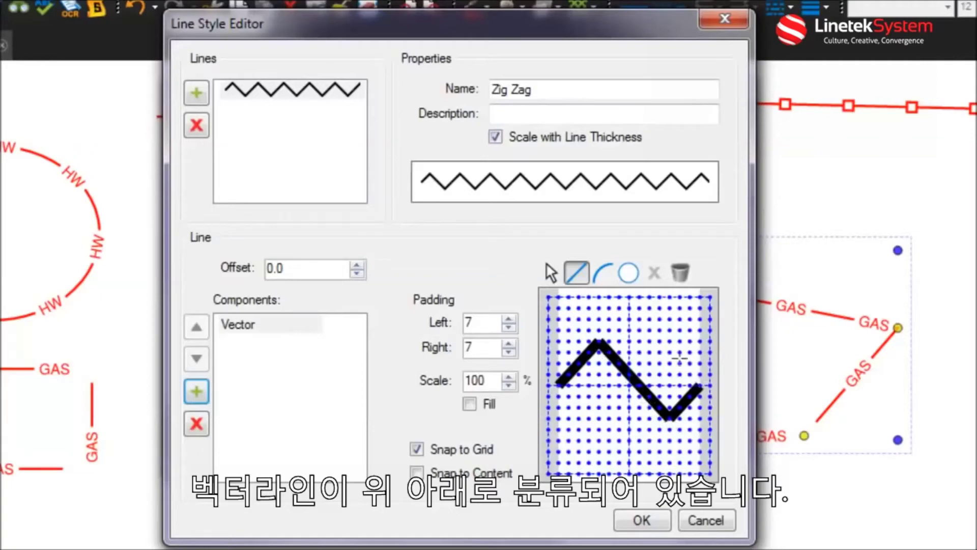
# - Draw two test circles in the Zig Zag shape grid, then cancel so the style stays unchanged
pyautogui.click(631, 278)
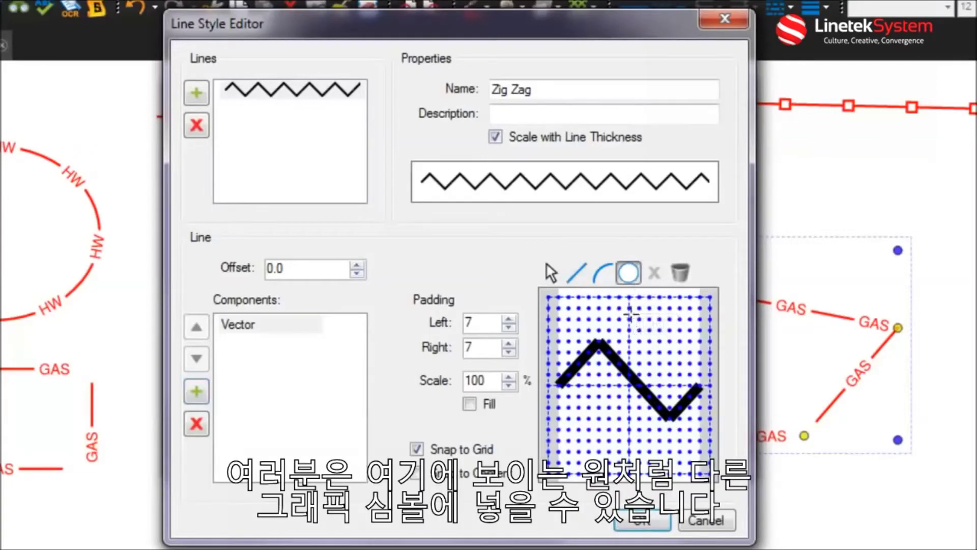
pyautogui.moveTo(632, 314); pyautogui.dragTo(673, 365)
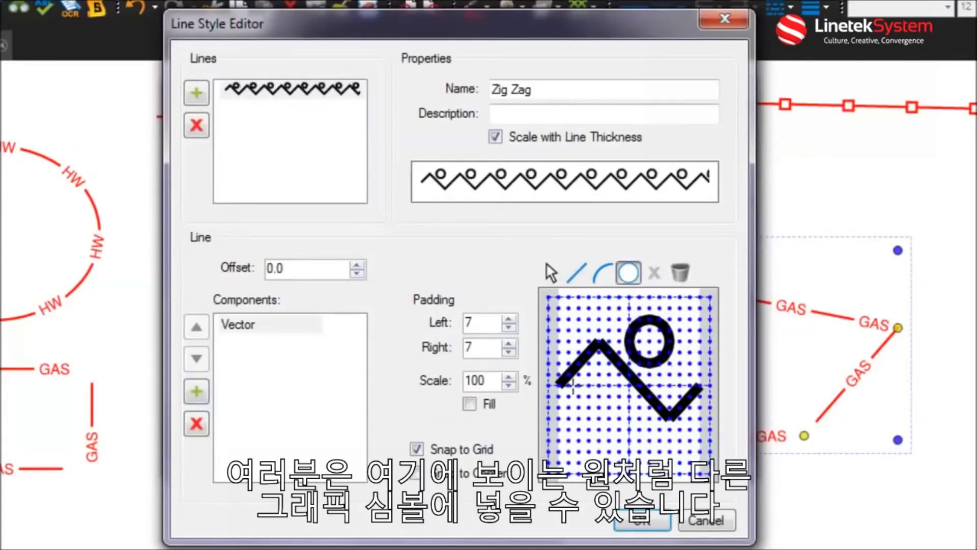
pyautogui.moveTo(572, 385); pyautogui.dragTo(614, 429)
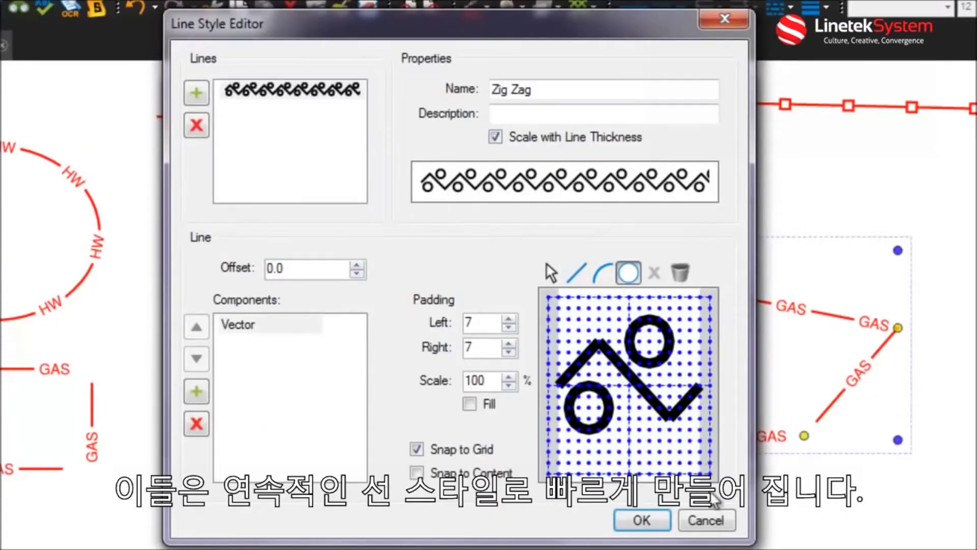
pyautogui.click(710, 522)
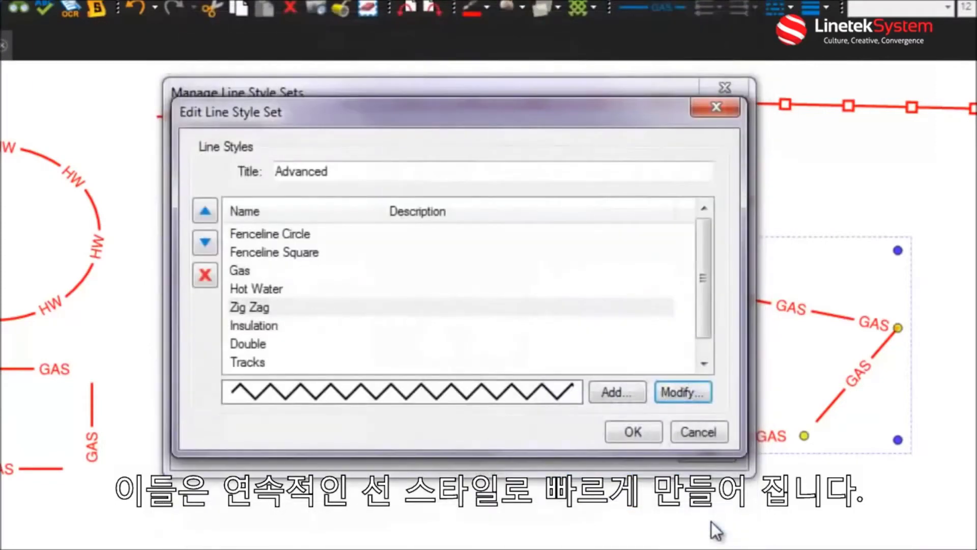
pyautogui.click(254, 325)
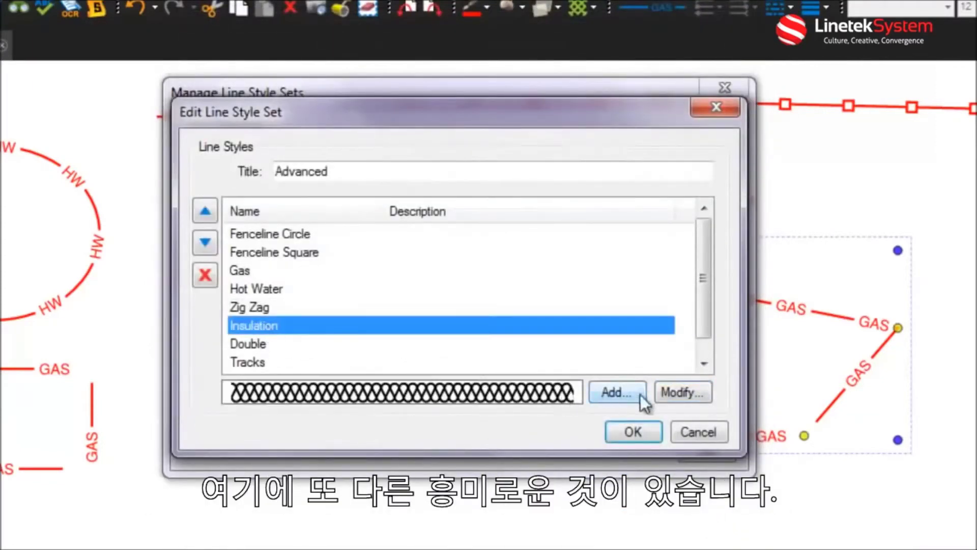
pyautogui.click(682, 393)
pyautogui.click(283, 94)
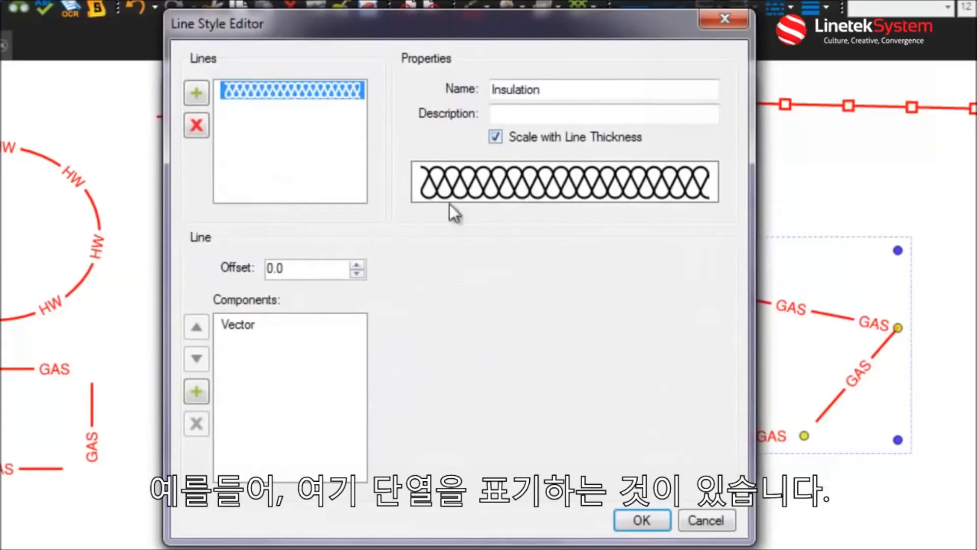
pyautogui.click(300, 325)
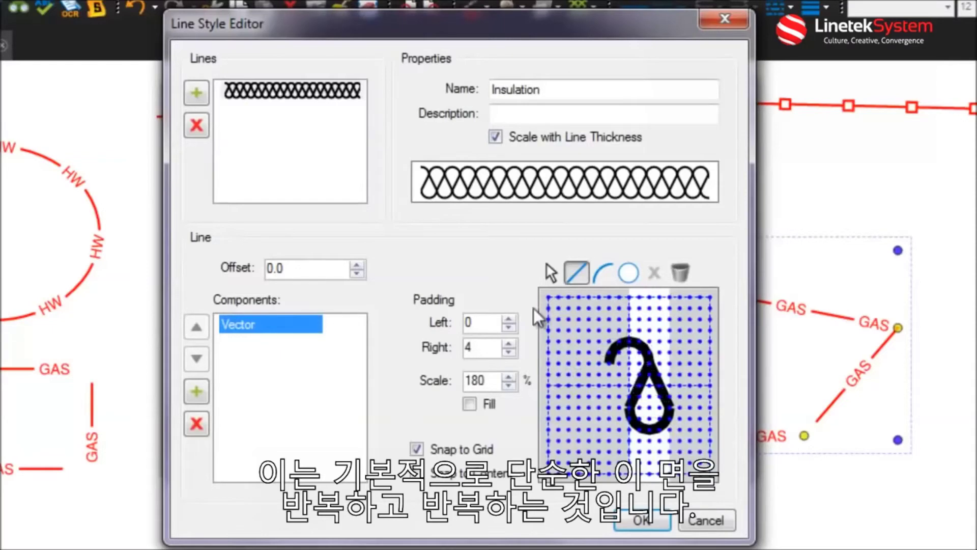
pyautogui.click(705, 520)
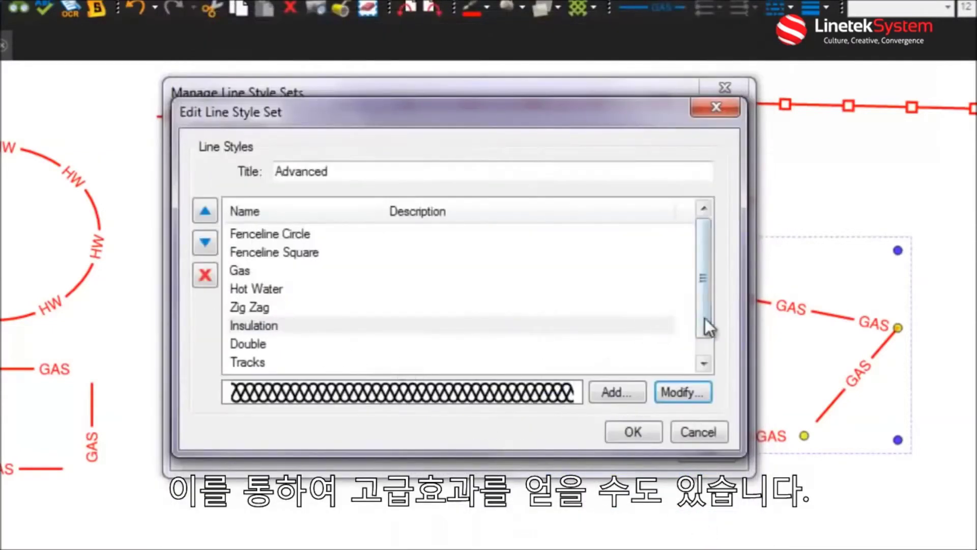
# - Open the Road style and inspect its two solid lines and dashed centre line without changing them
pyautogui.moveTo(708, 318); pyautogui.dragTo(703, 359)
pyautogui.click(319, 364)
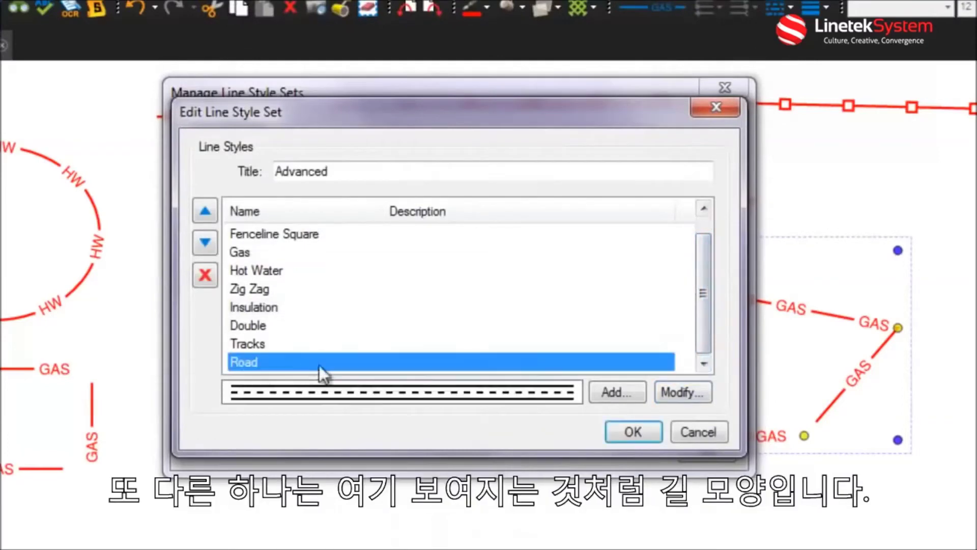
pyautogui.click(676, 391)
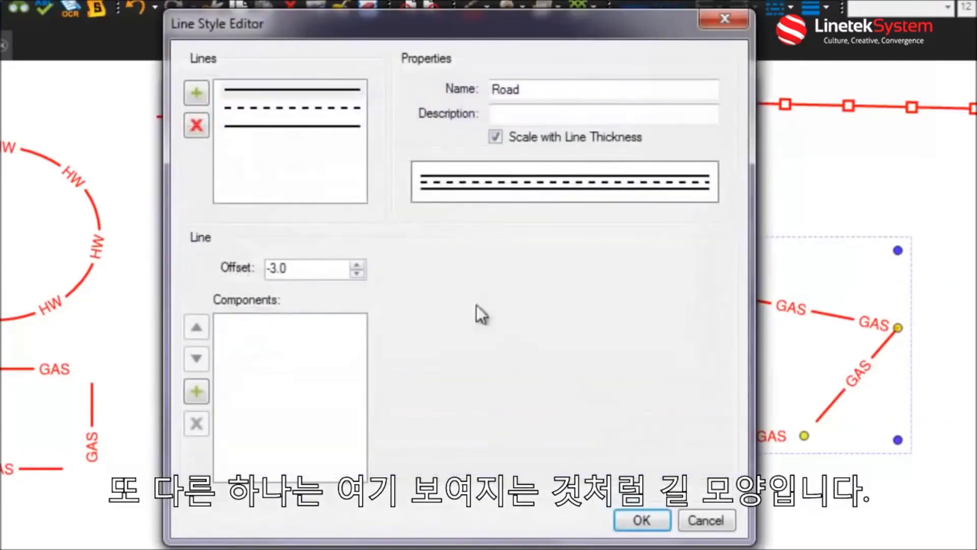
pyautogui.click(304, 107)
pyautogui.click(305, 91)
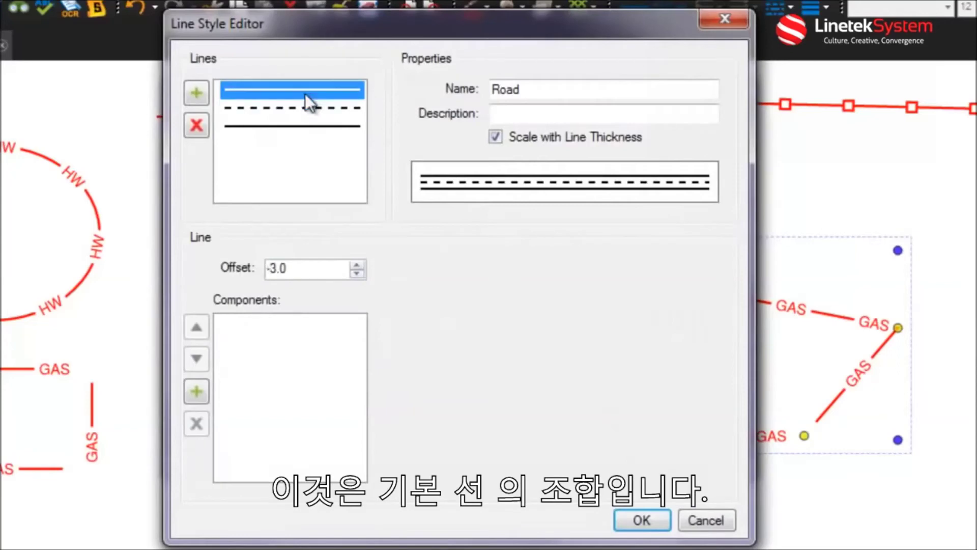
pyautogui.click(264, 110)
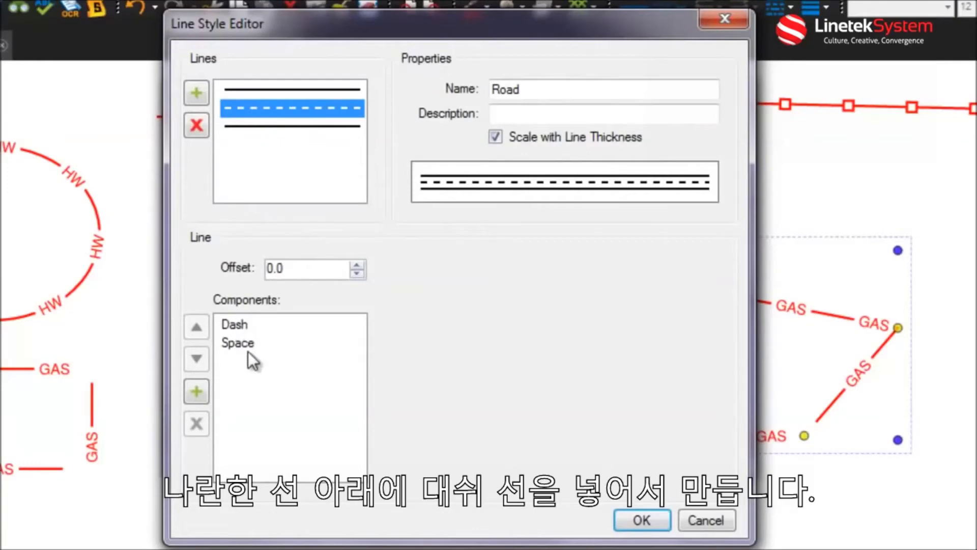
pyautogui.click(262, 127)
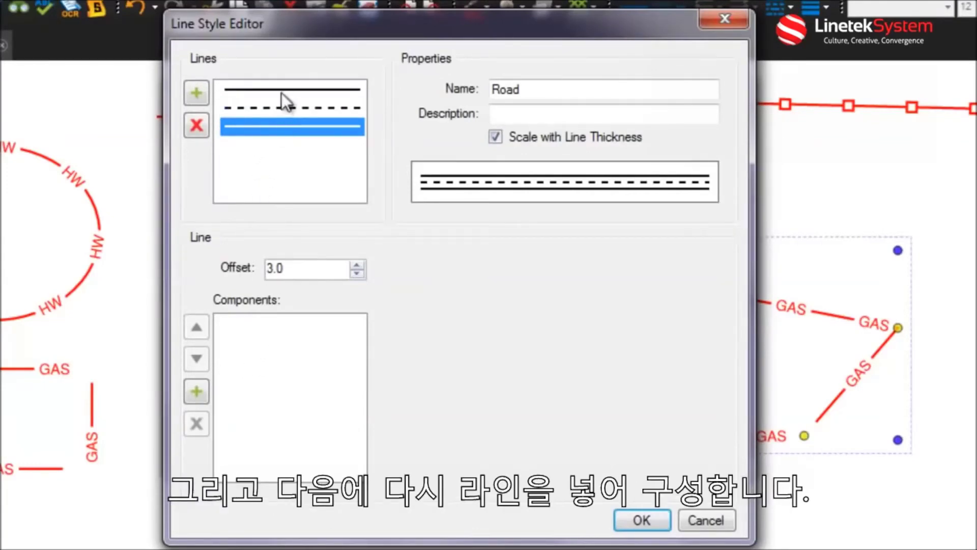
pyautogui.click(692, 519)
# - Close both dialogs and apply the Road line style to the GAS polygon
pyautogui.click(700, 431)
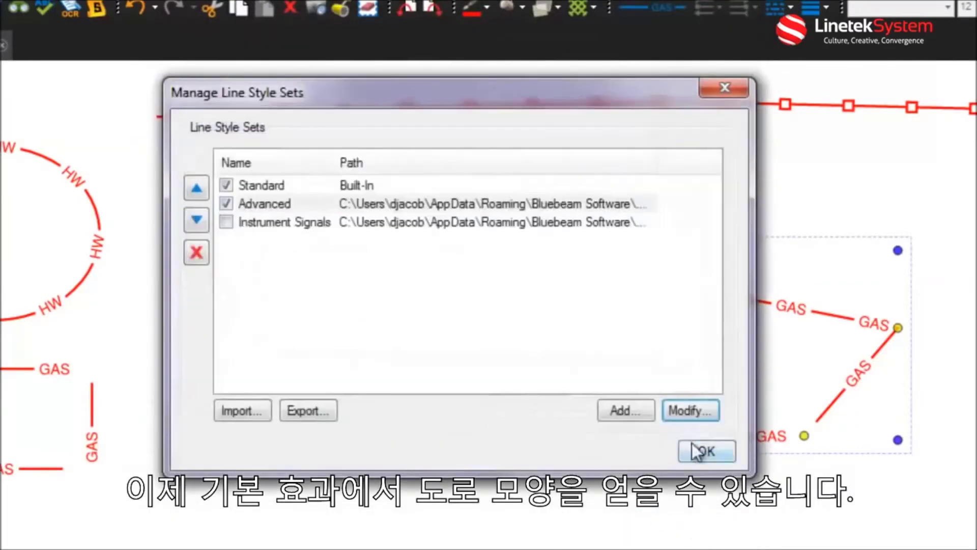
pyautogui.click(691, 448)
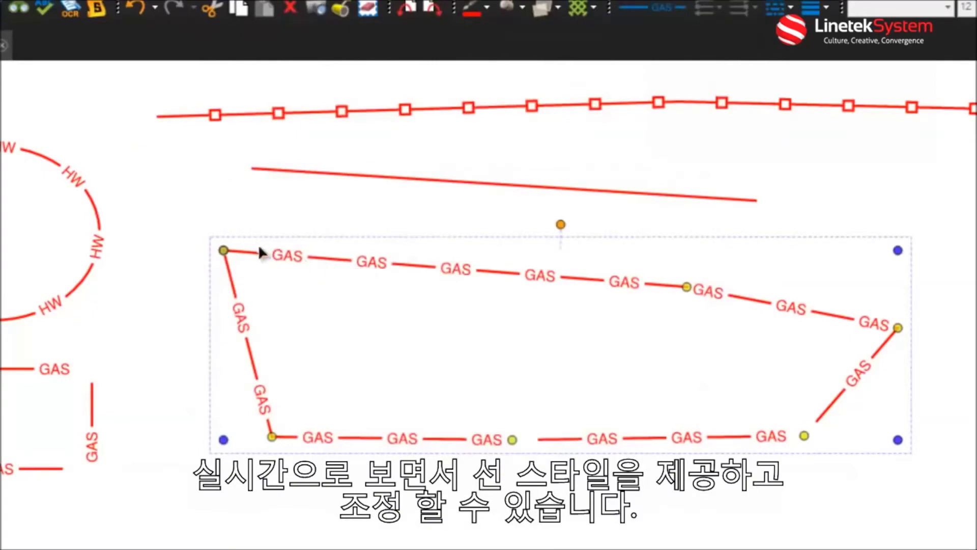
pyautogui.click(284, 262)
pyautogui.click(301, 253)
pyautogui.click(776, 7)
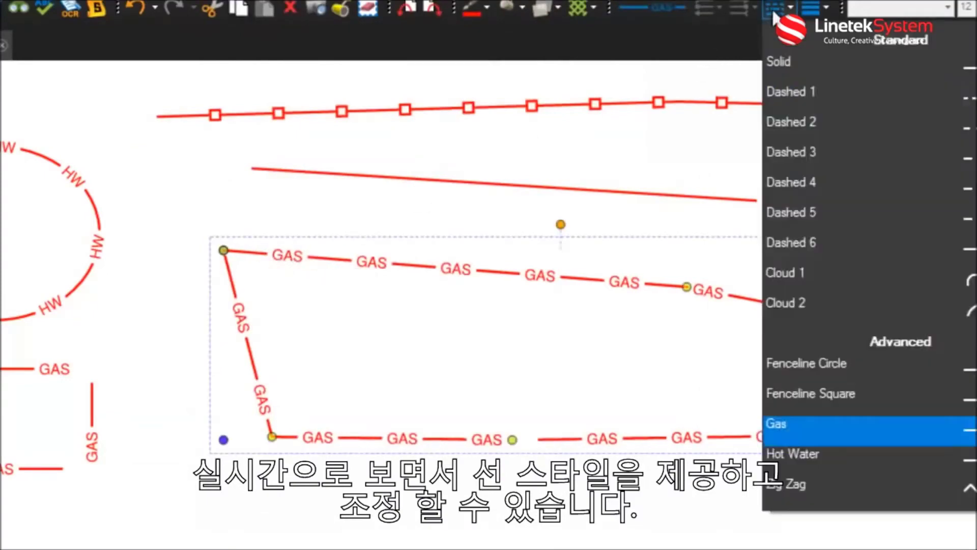
pyautogui.scroll(-3, 865, 305)
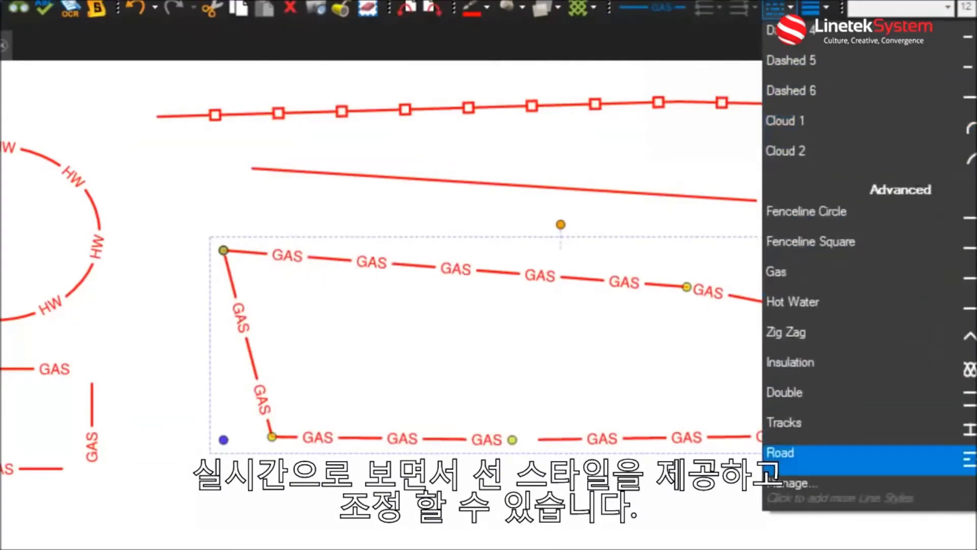
pyautogui.click(785, 456)
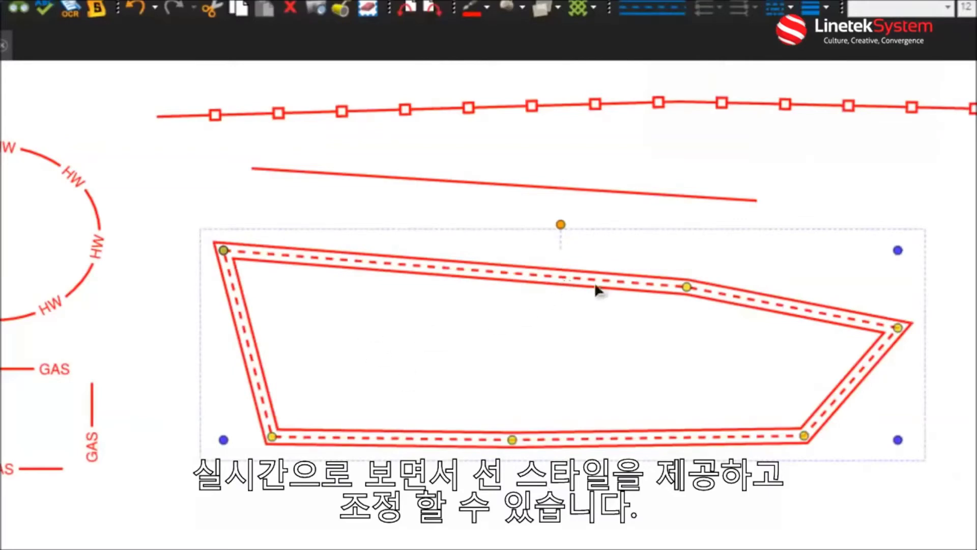
# - Reshape the polygon by raising its upper-right vertex and pulling its bottom-middle vertex down
pyautogui.moveTo(687, 285); pyautogui.dragTo(721, 216)
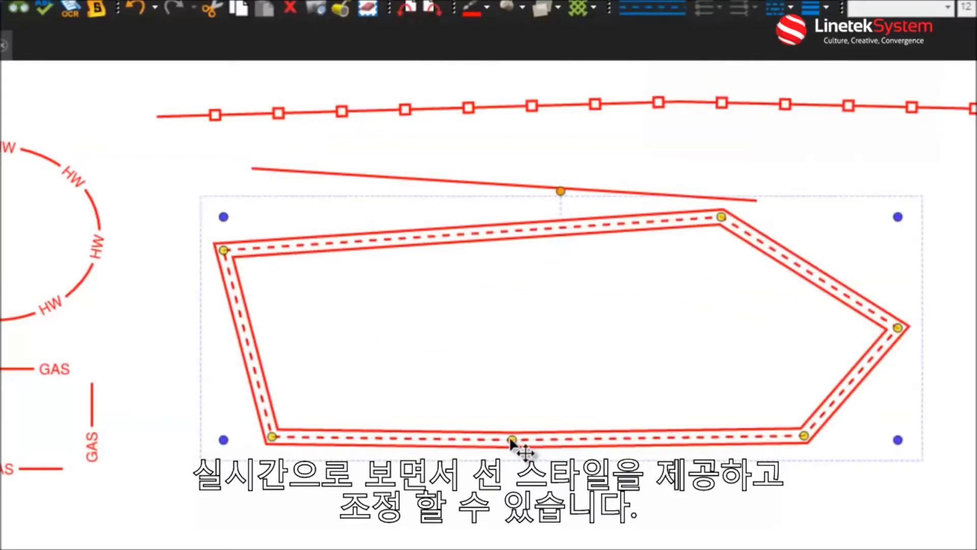
pyautogui.moveTo(512, 439); pyautogui.dragTo(527, 479)
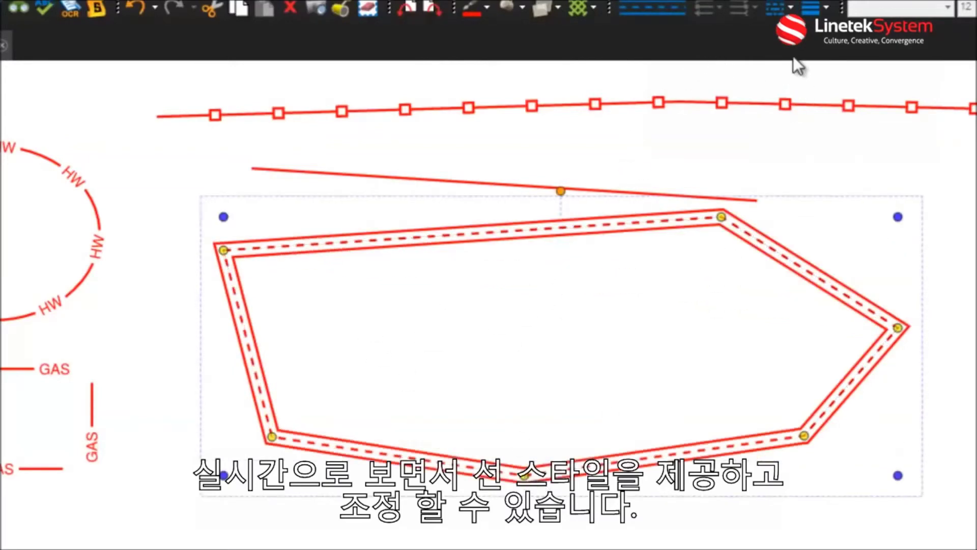
pyautogui.click(789, 8)
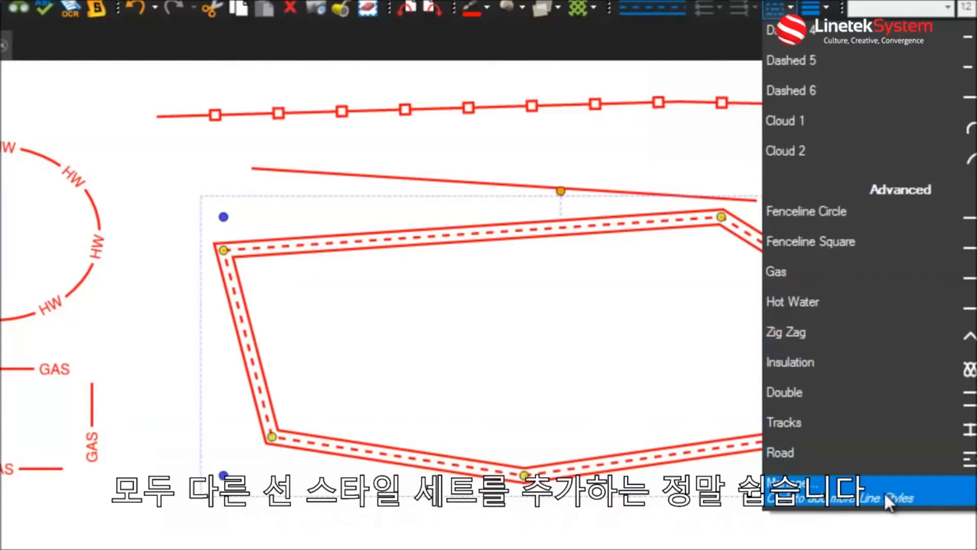
# - Scroll to the bottom of the line style list and choose Manage... to reopen the set manager
pyautogui.scroll(3, 814, 432)
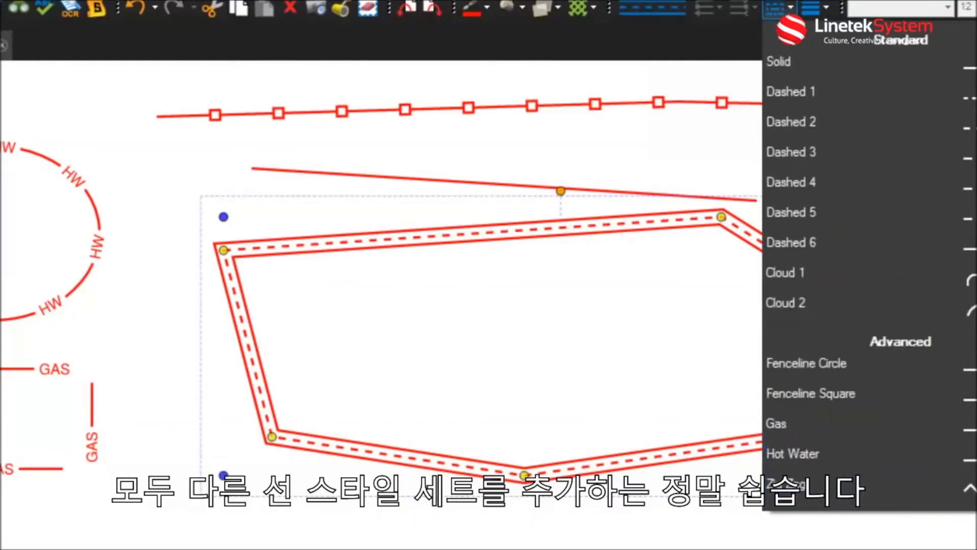
pyautogui.scroll(-3, 814, 432)
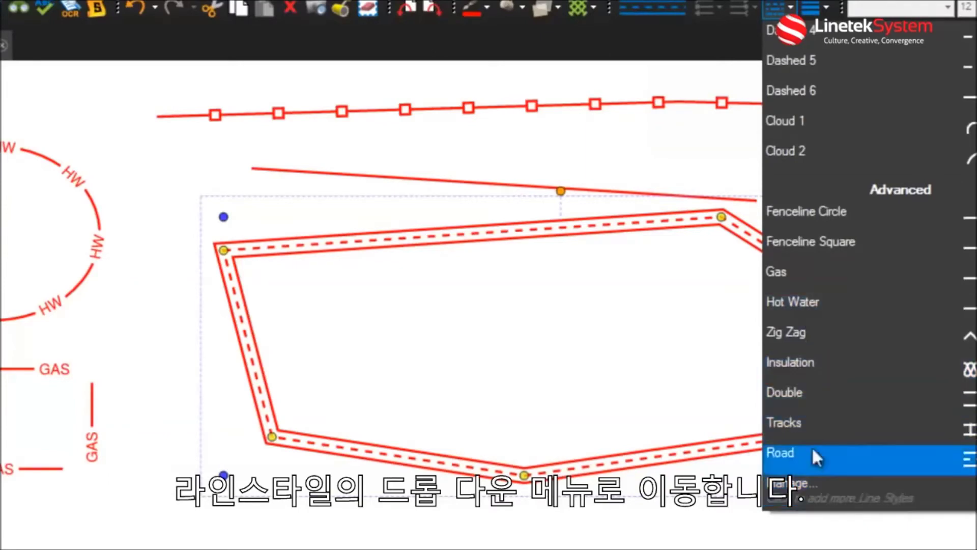
pyautogui.click(809, 493)
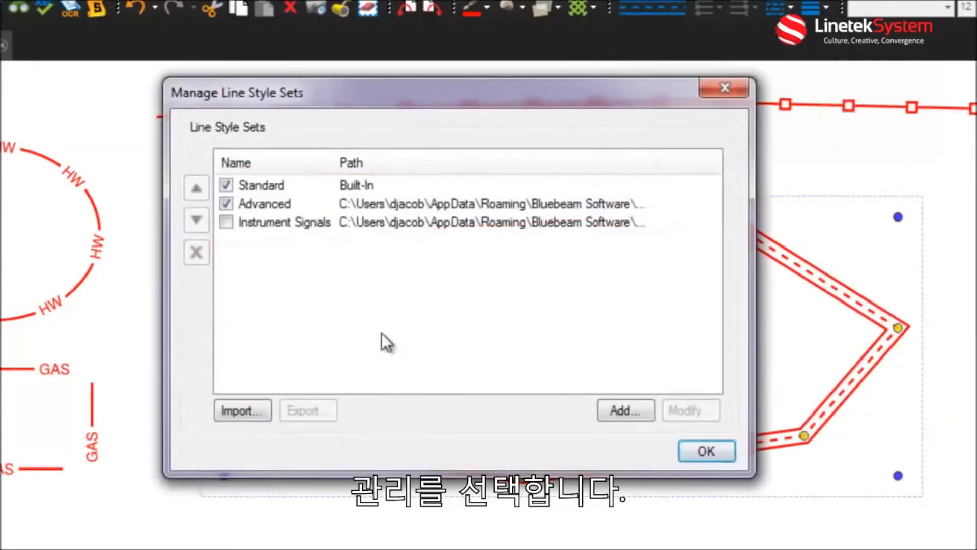
# - Create a new line style set titled COMPANY X LS, saved as COMPANY X LS.blx
pyautogui.click(636, 411)
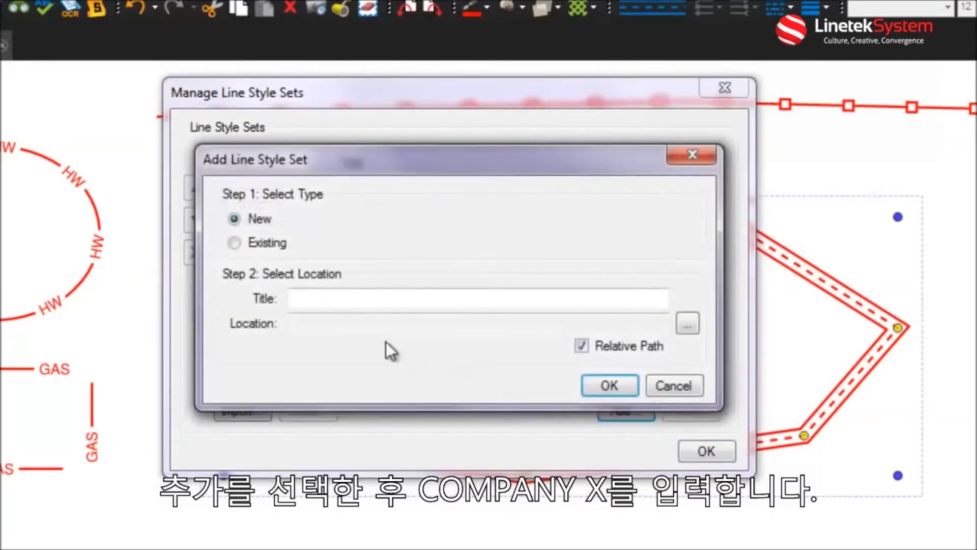
pyautogui.click(335, 298)
pyautogui.write('COMPAN')
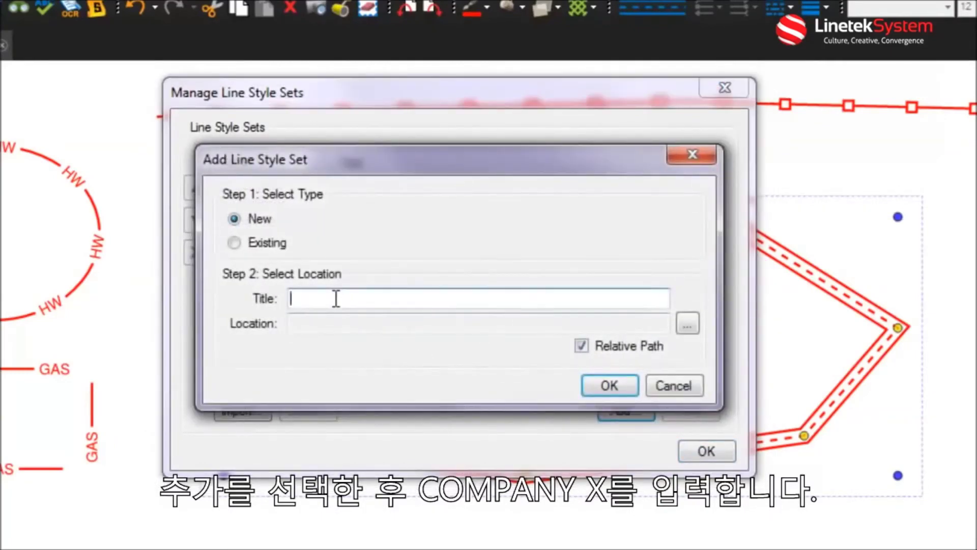
pyautogui.write('Y X')
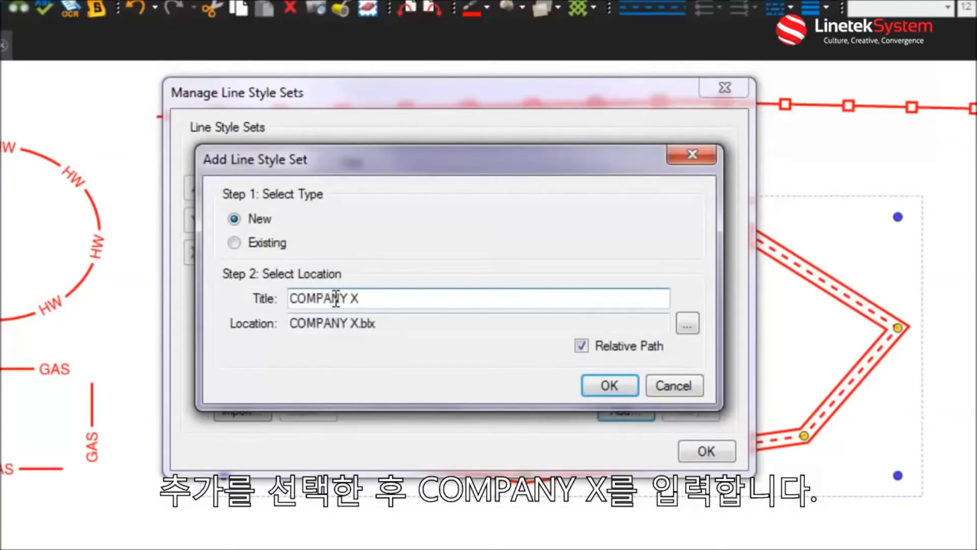
pyautogui.write(' LS')
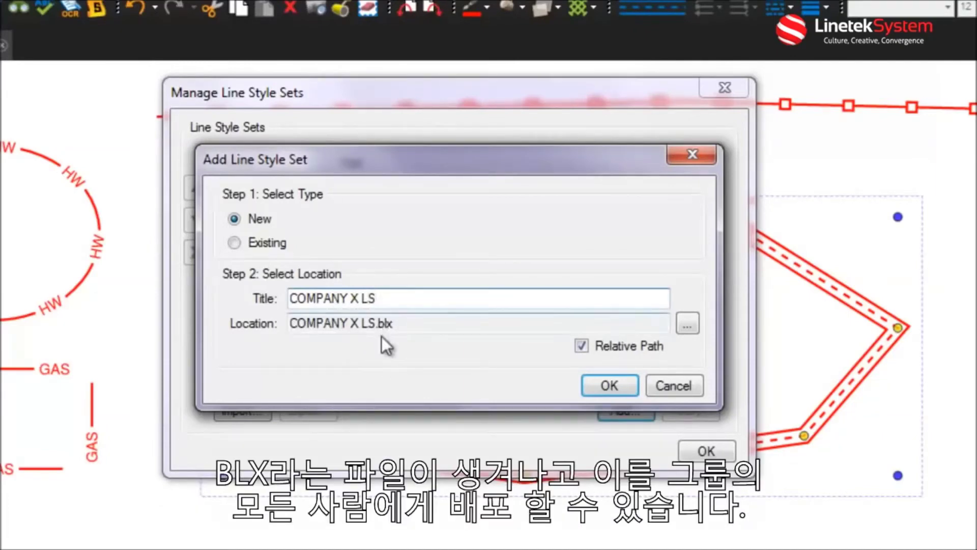
pyautogui.click(618, 384)
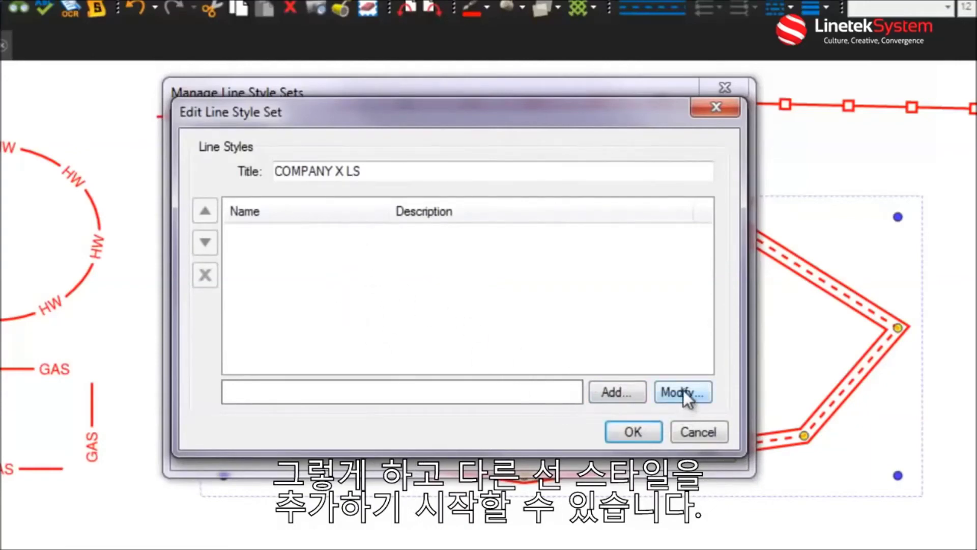
# - Add a line style named WATER to the set and select its line for editing
pyautogui.click(636, 389)
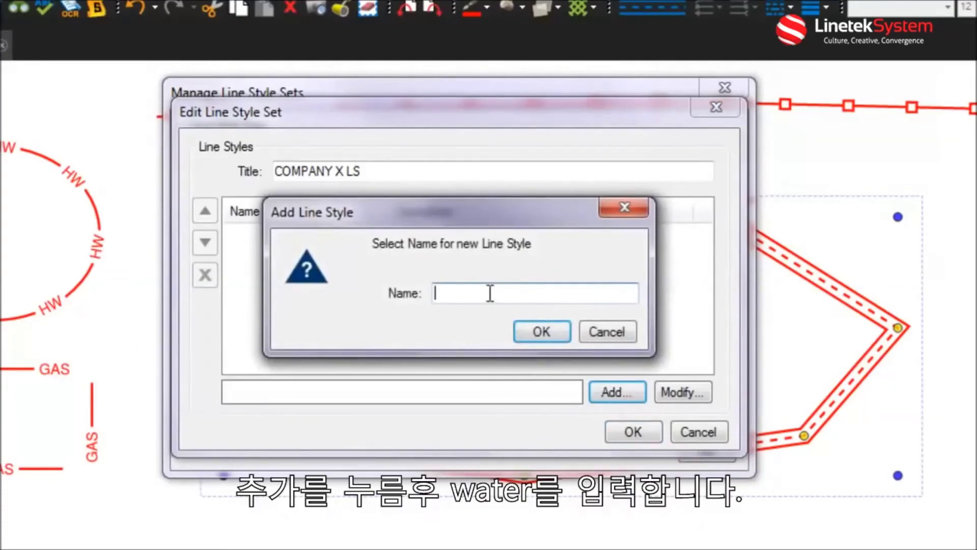
pyautogui.write('WATER')
pyautogui.click(545, 337)
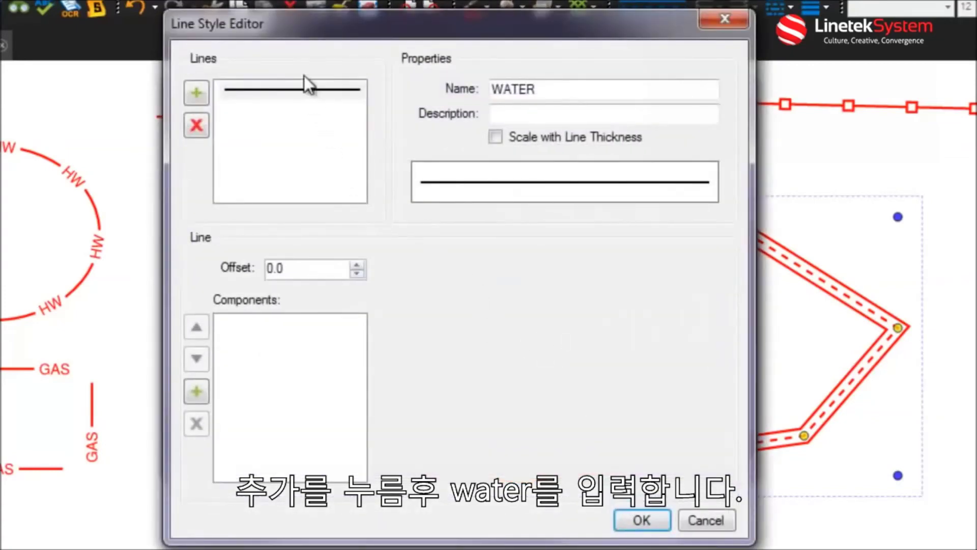
pyautogui.click(304, 87)
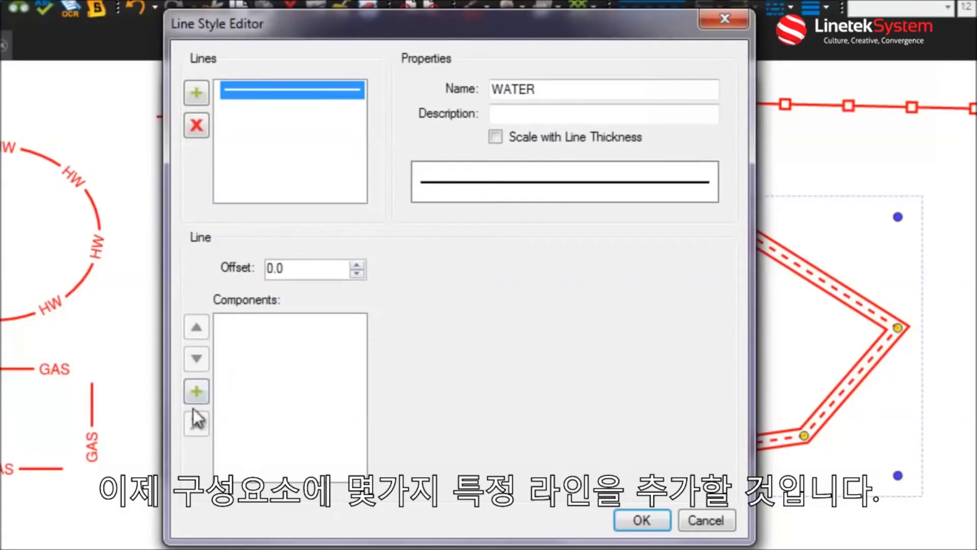
# - Add a Dash component to the WATER line and raise its width to 5
pyautogui.click(194, 394)
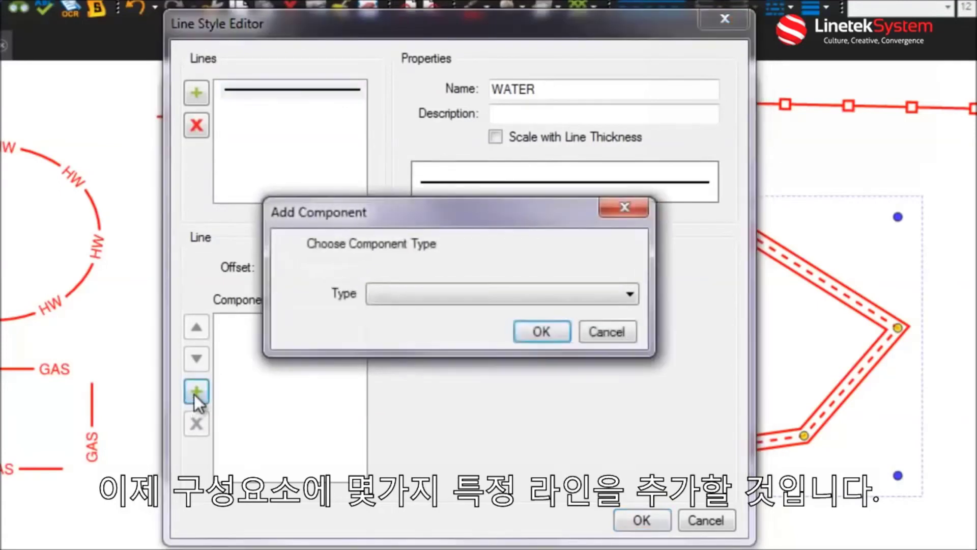
pyautogui.click(420, 292)
pyautogui.click(417, 314)
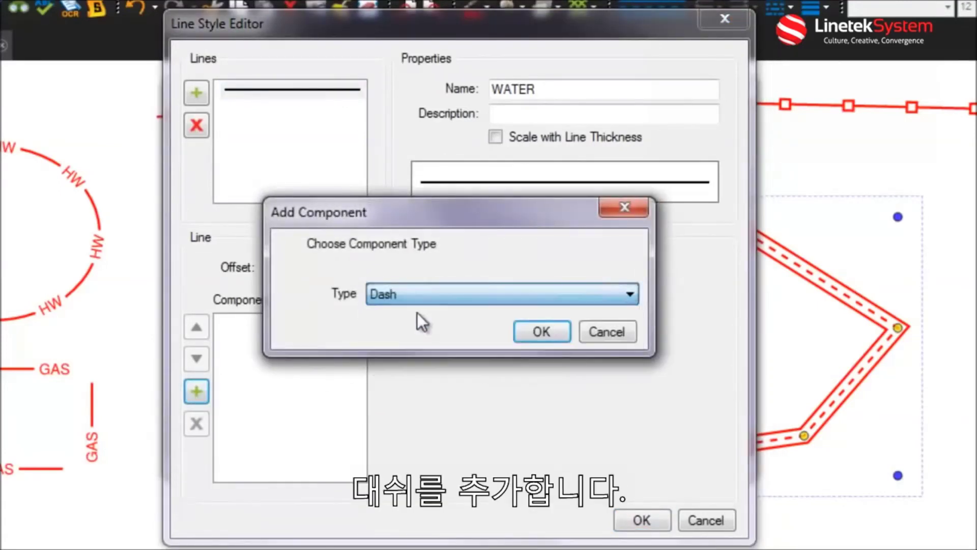
pyautogui.click(540, 334)
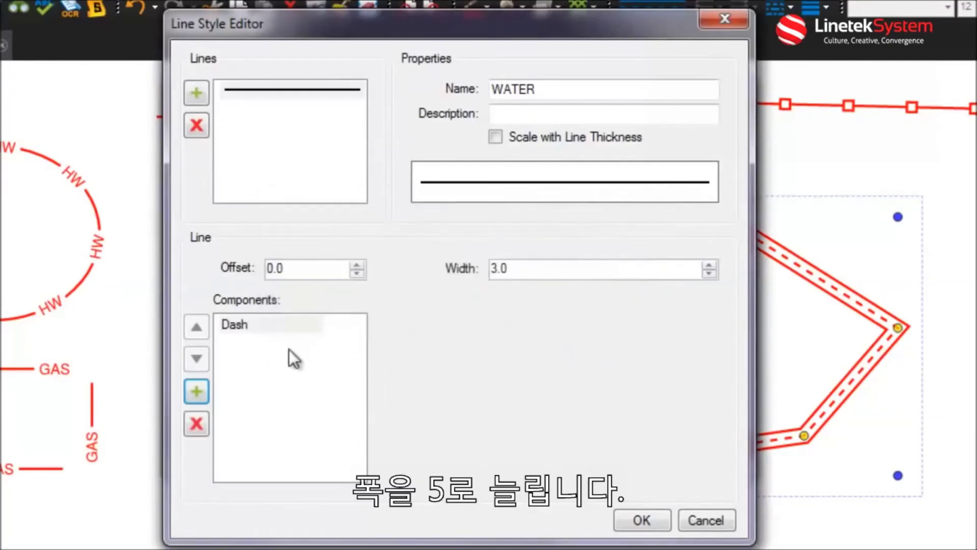
pyautogui.click(709, 265)
pyautogui.click(708, 265)
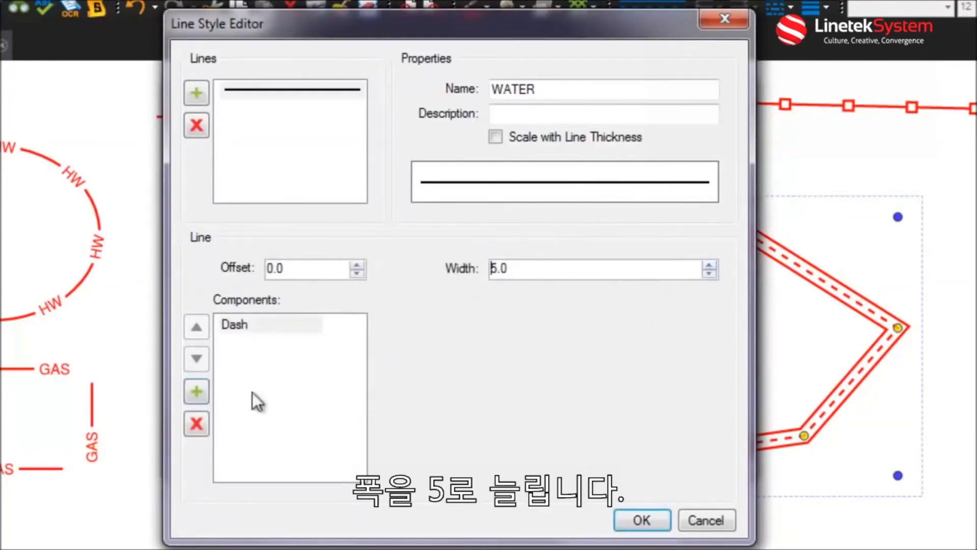
# - Add a Space component of width 3, then choose Text as the next component
pyautogui.click(196, 391)
pyautogui.click(420, 293)
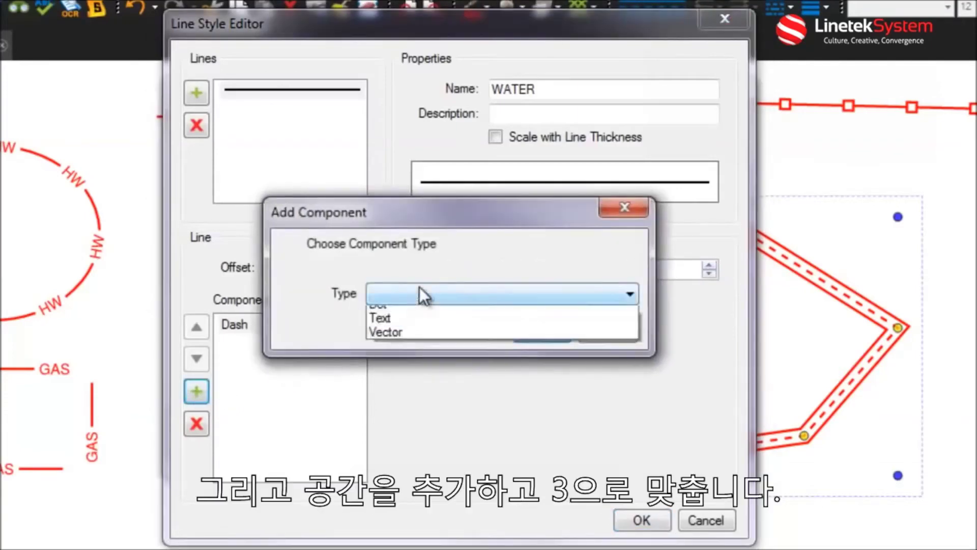
pyautogui.click(414, 329)
pyautogui.click(539, 336)
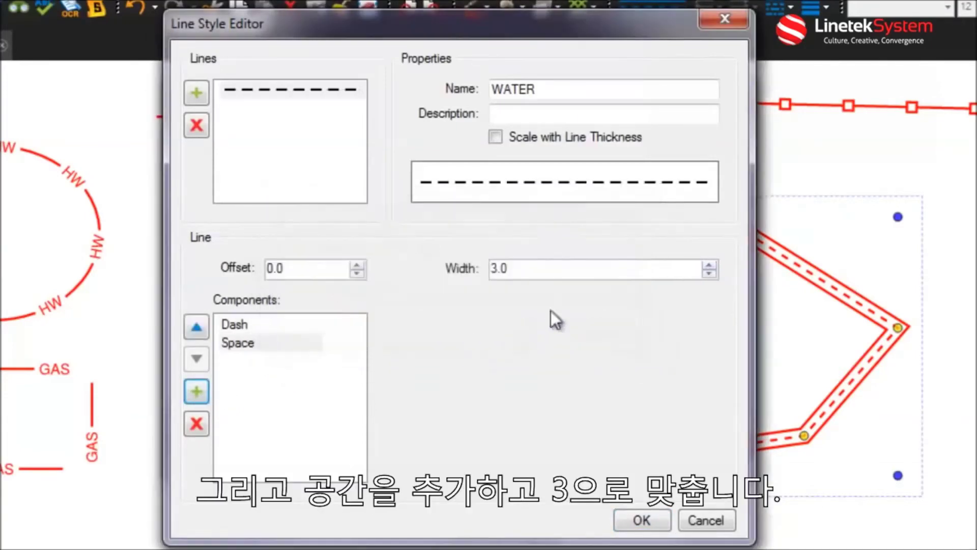
pyautogui.click(196, 391)
pyautogui.click(404, 293)
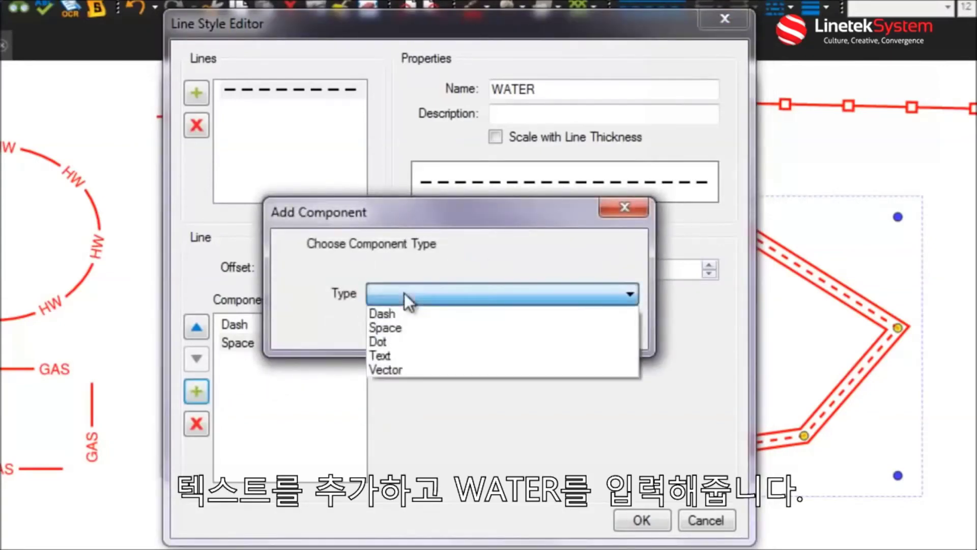
pyautogui.click(396, 354)
# - Make the Text component read WATER at font size 8
pyautogui.click(532, 333)
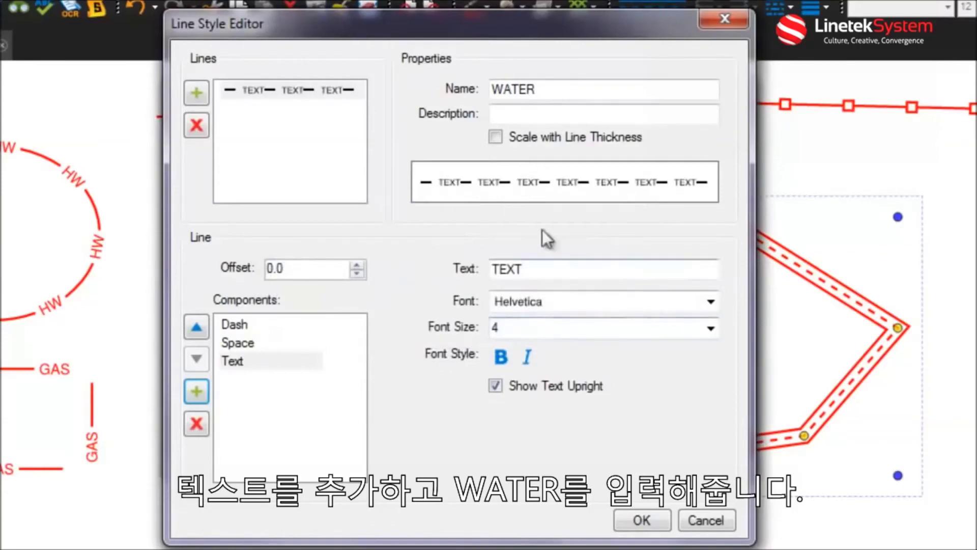
pyautogui.moveTo(537, 270); pyautogui.dragTo(372, 278)
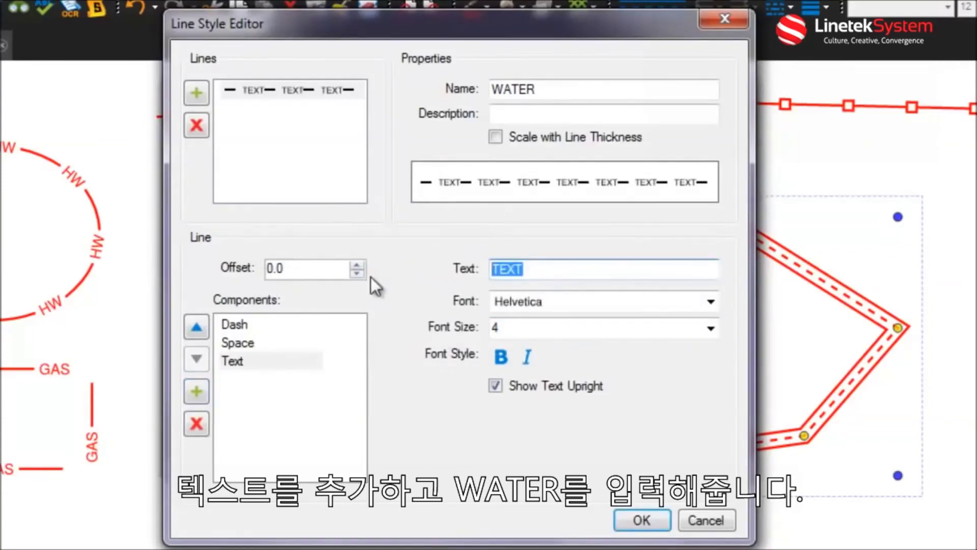
pyautogui.write('WATER')
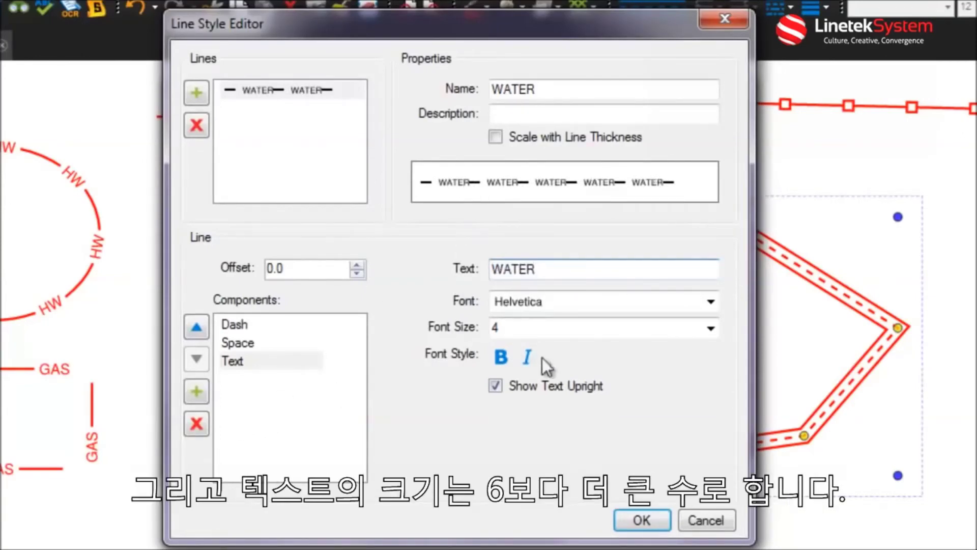
pyautogui.click(715, 328)
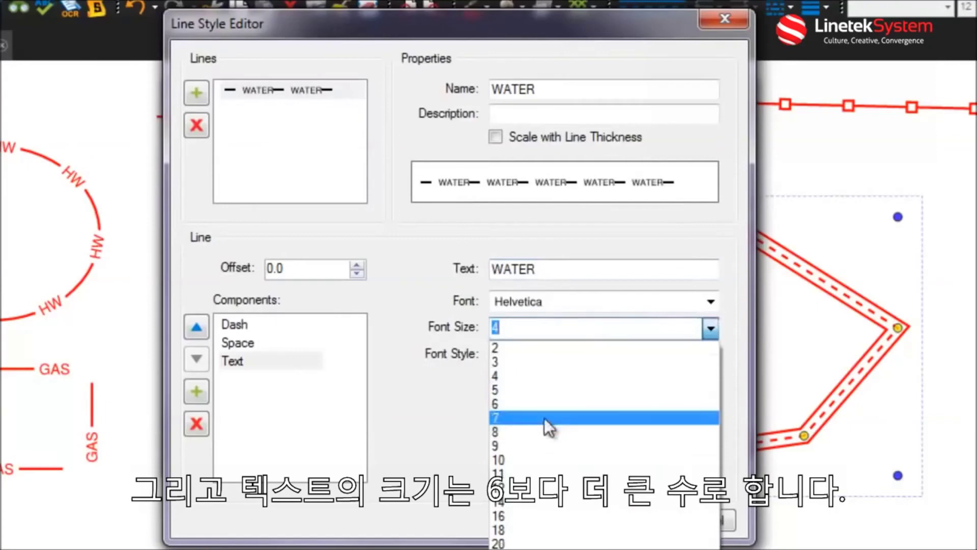
pyautogui.click(545, 405)
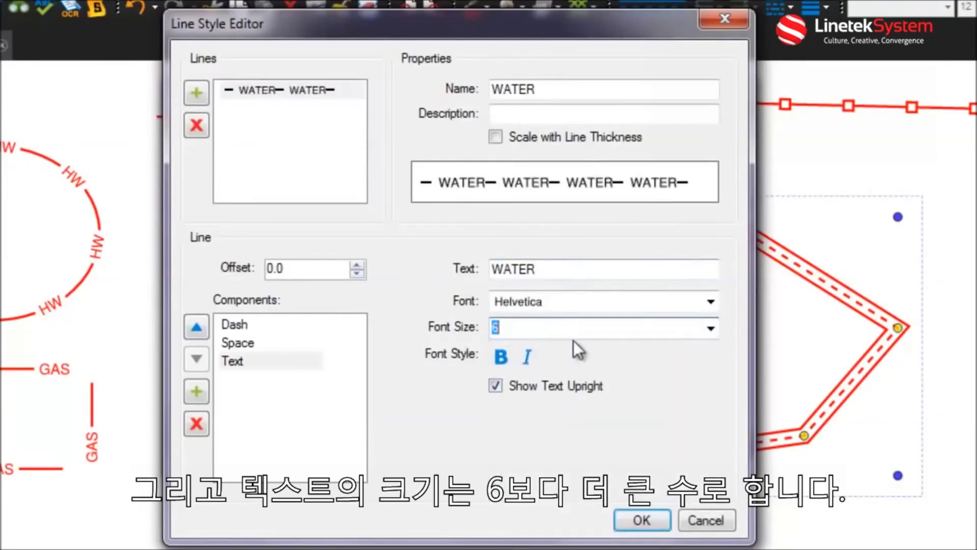
pyautogui.click(709, 329)
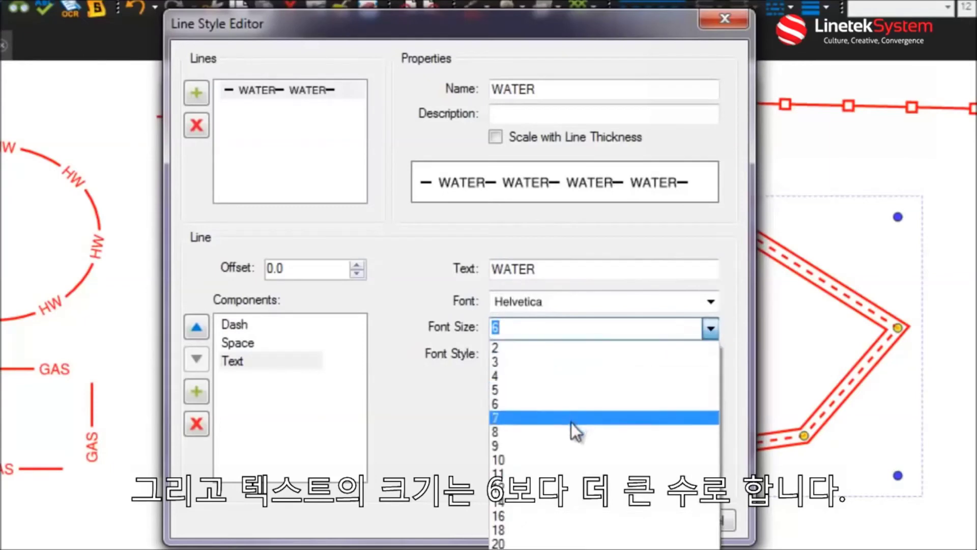
pyautogui.click(571, 430)
# - Add a trailing Space after the WATER text and save the WATER style
pyautogui.click(196, 392)
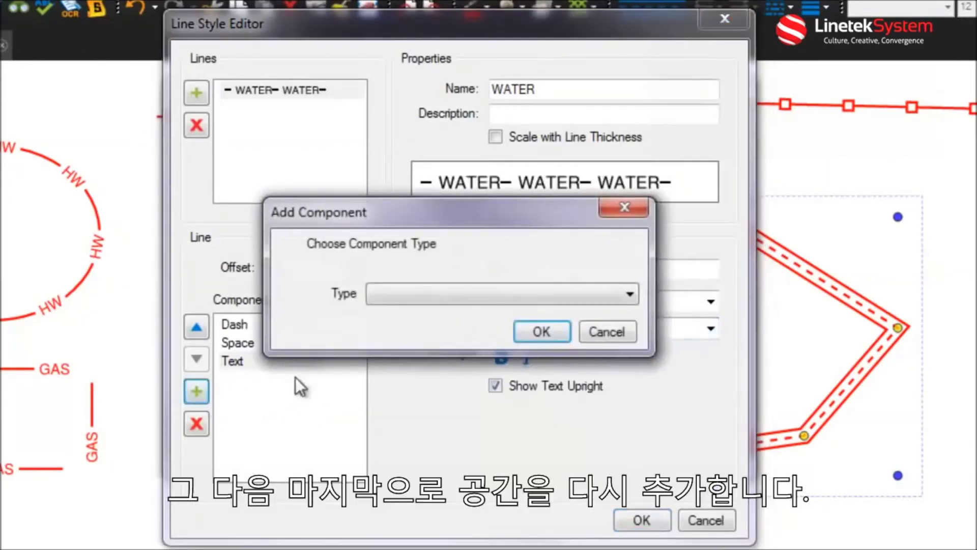
pyautogui.click(423, 294)
pyautogui.click(419, 325)
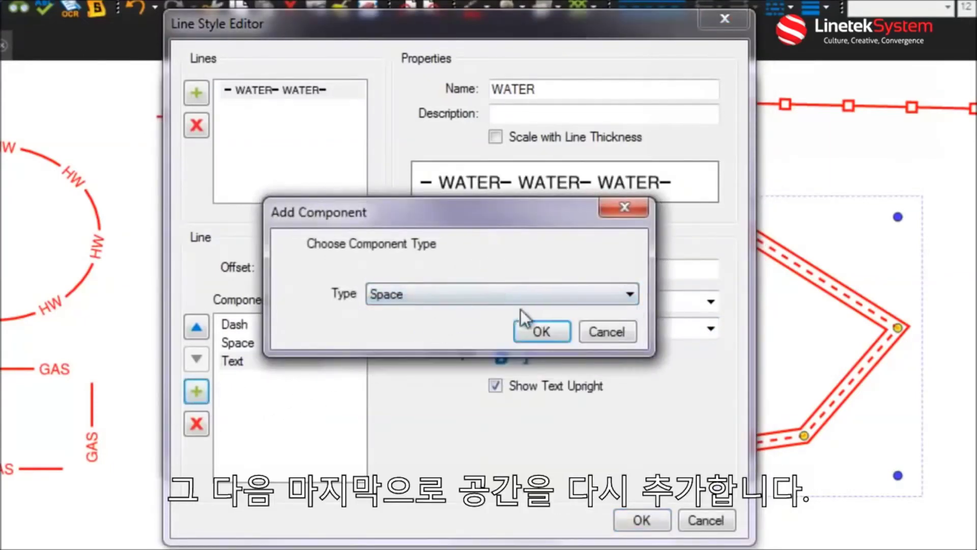
pyautogui.click(541, 331)
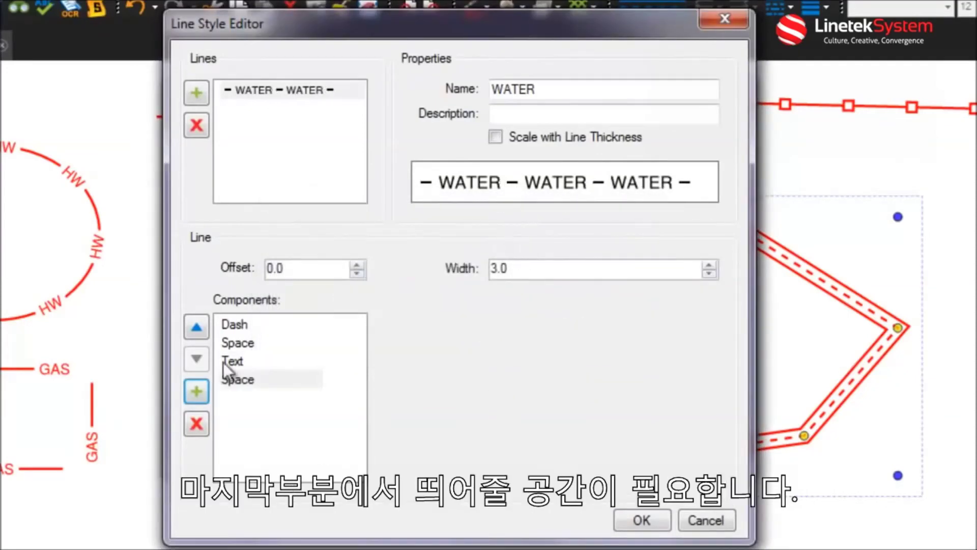
pyautogui.click(640, 521)
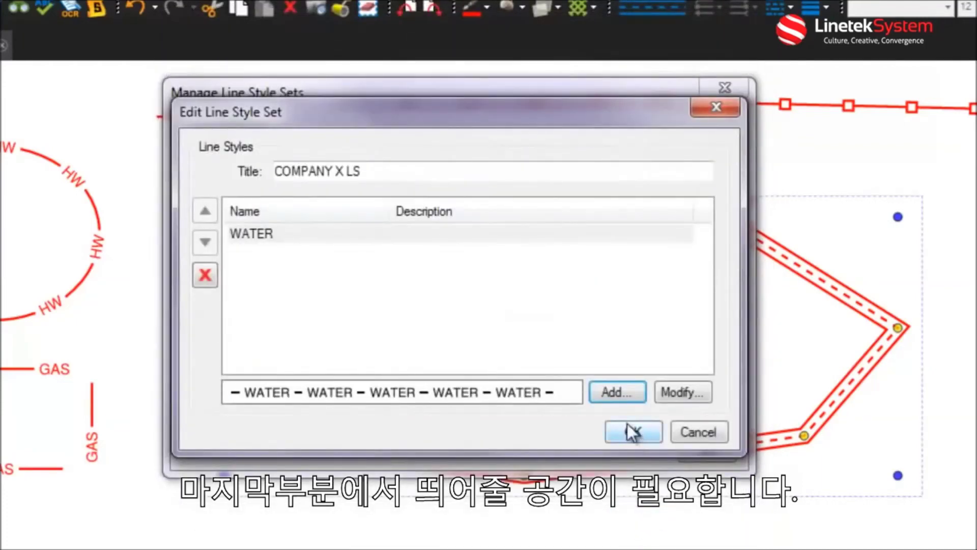
# - Save the COMPANY X LS set and apply its WATER style to the polygon
pyautogui.click(617, 436)
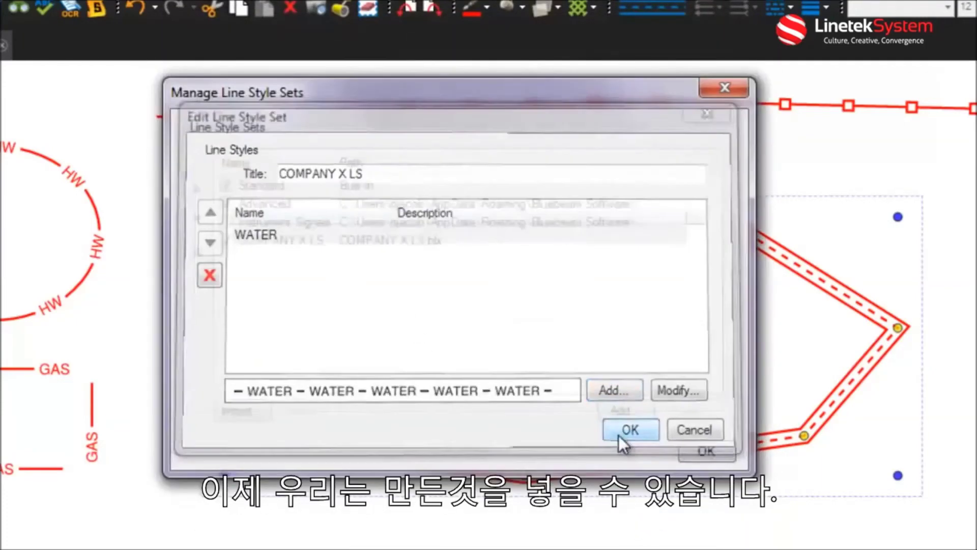
pyautogui.click(715, 442)
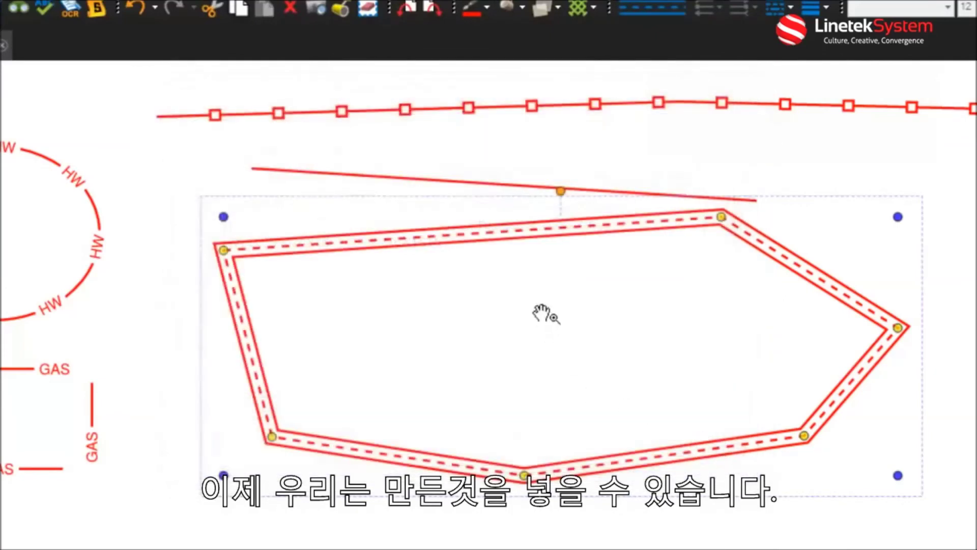
pyautogui.click(791, 7)
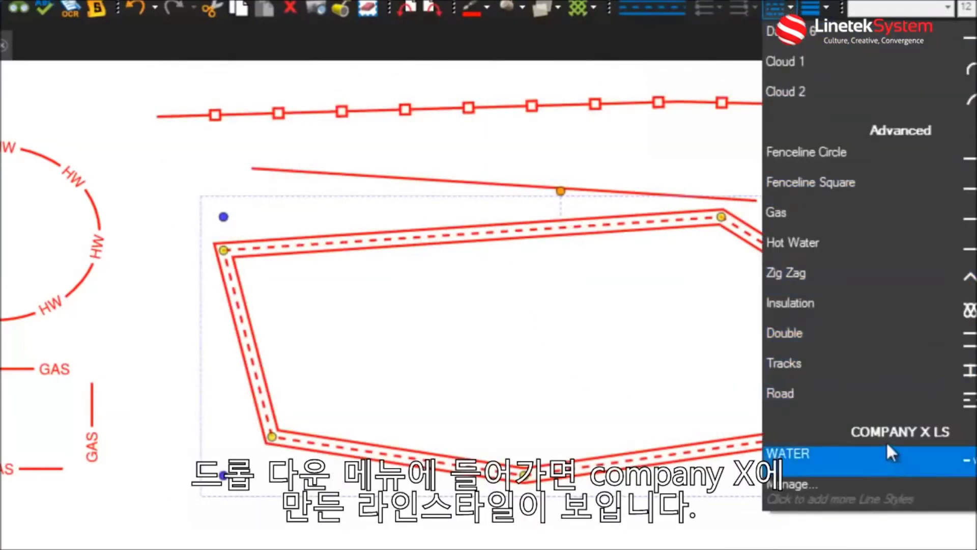
pyautogui.click(864, 458)
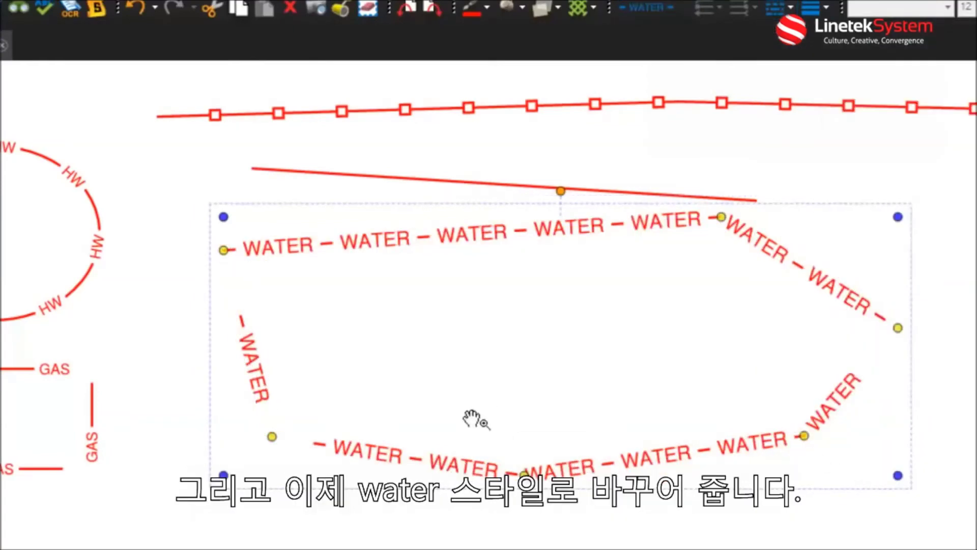
pyautogui.moveTo(804, 435); pyautogui.dragTo(824, 474)
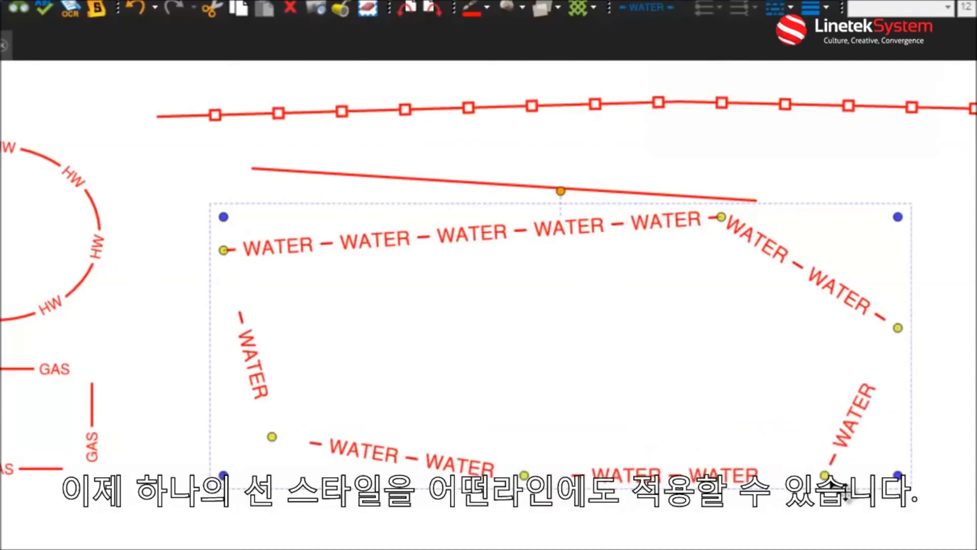
pyautogui.moveTo(825, 475); pyautogui.dragTo(799, 426)
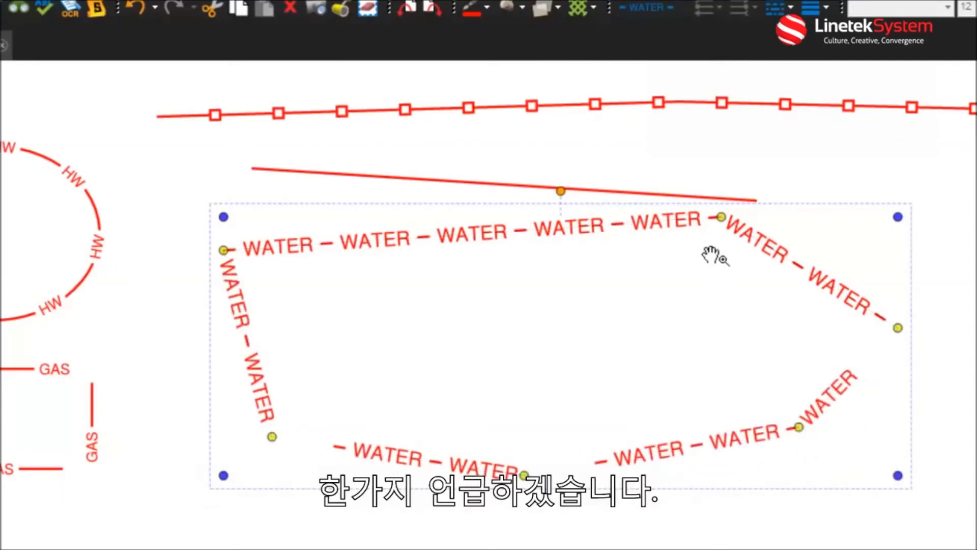
pyautogui.click(776, 7)
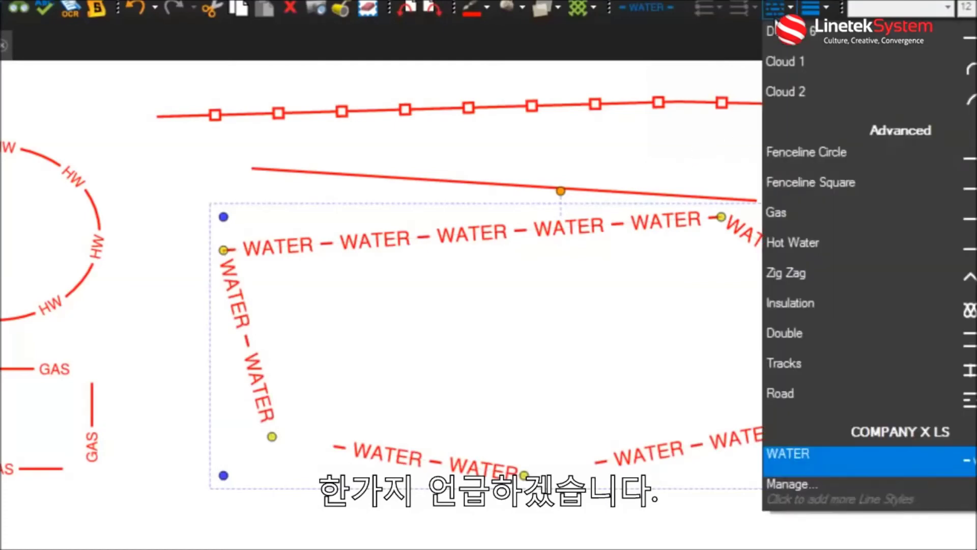
pyautogui.click(866, 461)
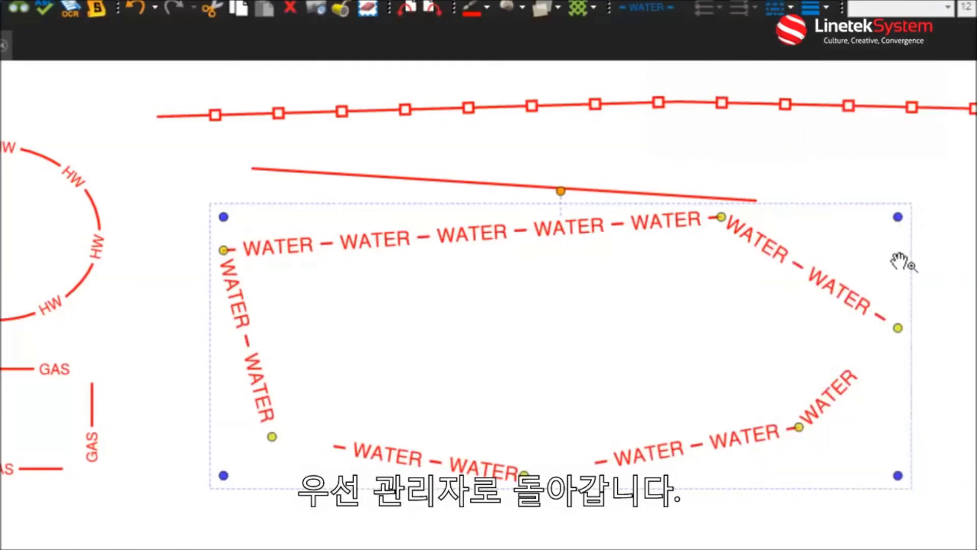
# - Turn off Show Text Upright for the Text component of WATER in COMPANY X LS
pyautogui.click(776, 7)
pyautogui.click(878, 489)
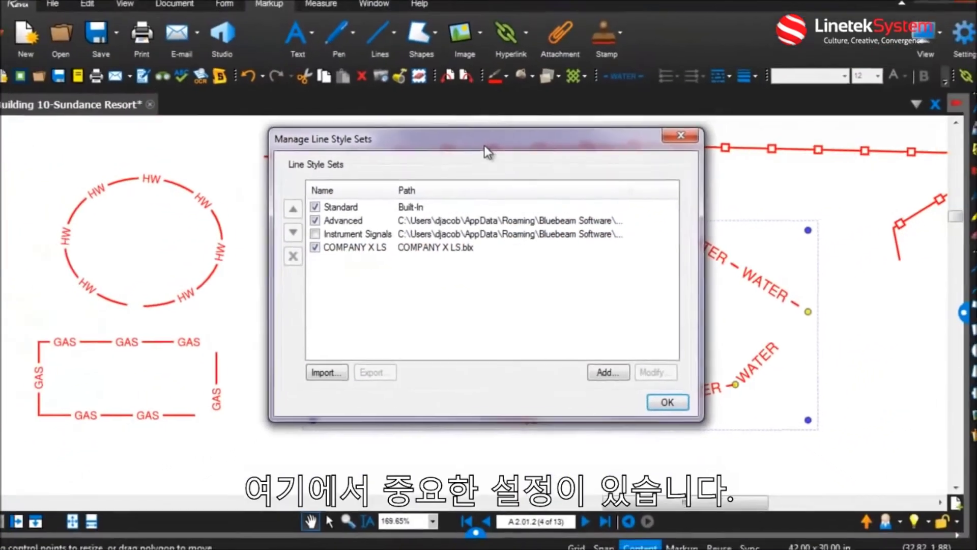
pyautogui.moveTo(466, 111); pyautogui.dragTo(242, 37)
pyautogui.click(161, 135)
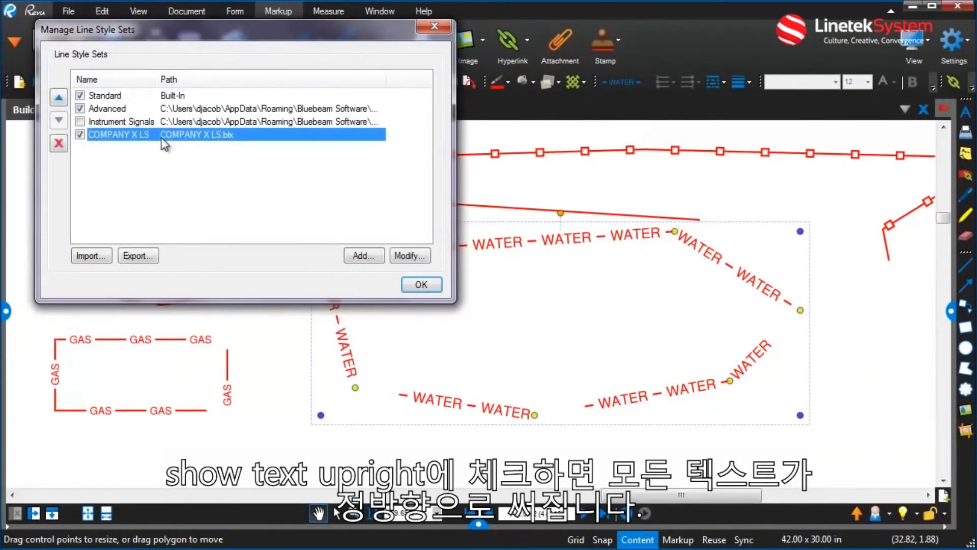
pyautogui.click(412, 256)
pyautogui.click(121, 132)
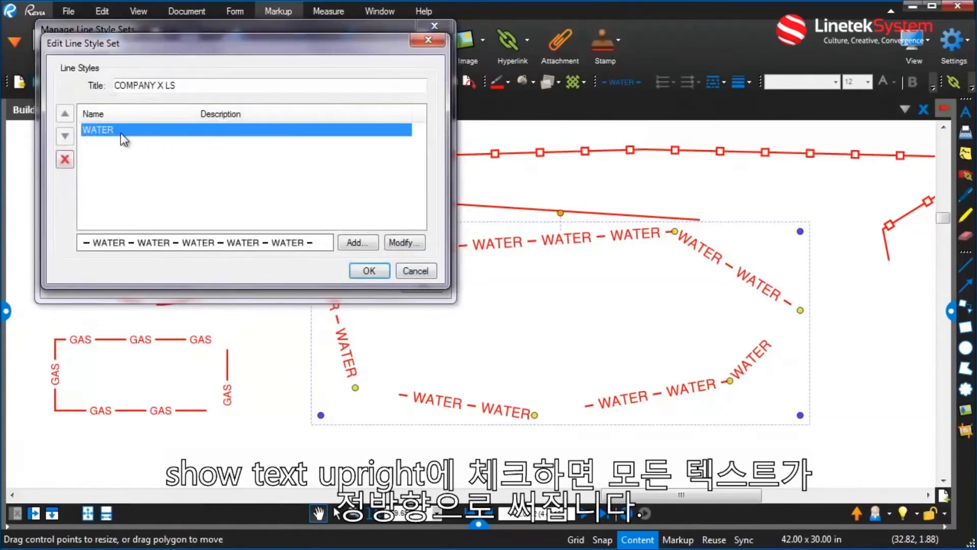
pyautogui.click(401, 243)
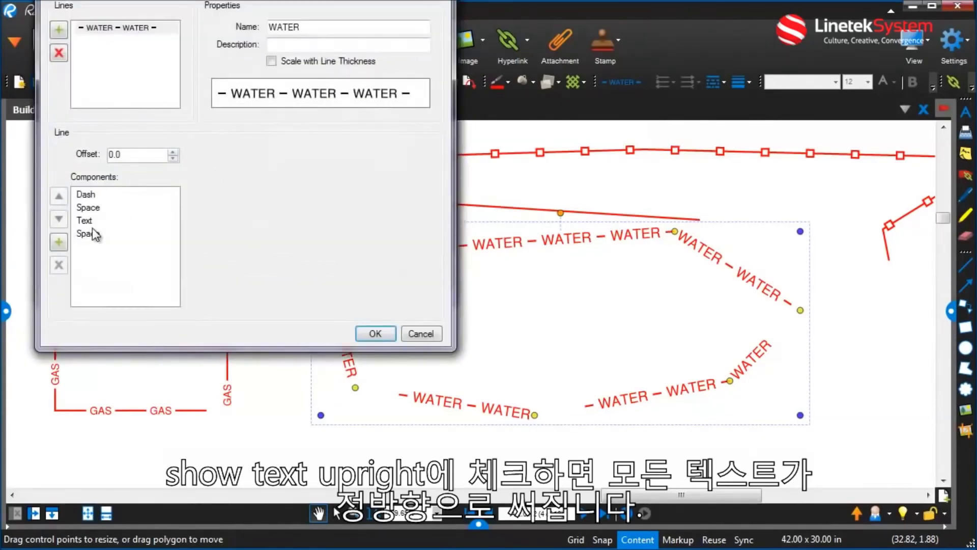
pyautogui.click(118, 222)
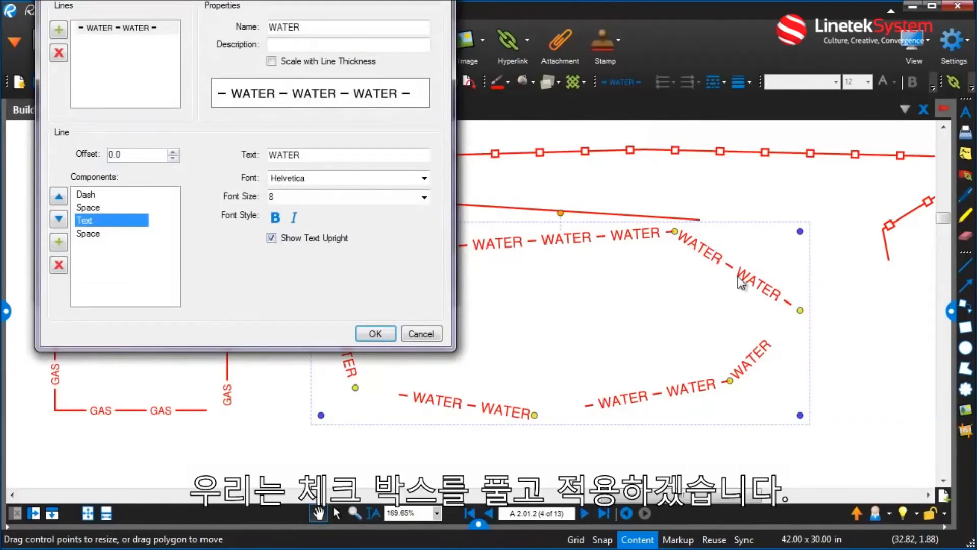
pyautogui.click(271, 238)
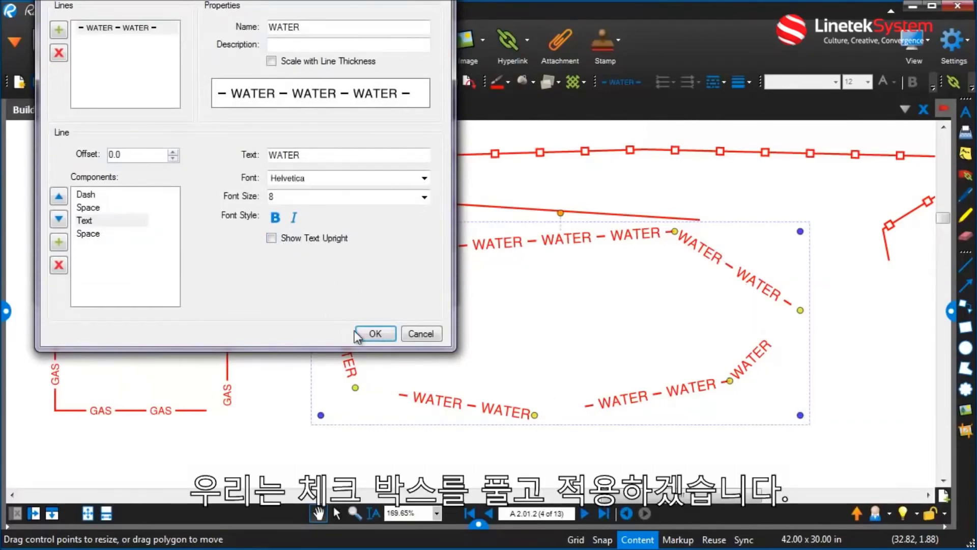
pyautogui.click(375, 334)
# - Close the line style dialogs and reselect the WATER polyline
pyautogui.click(369, 270)
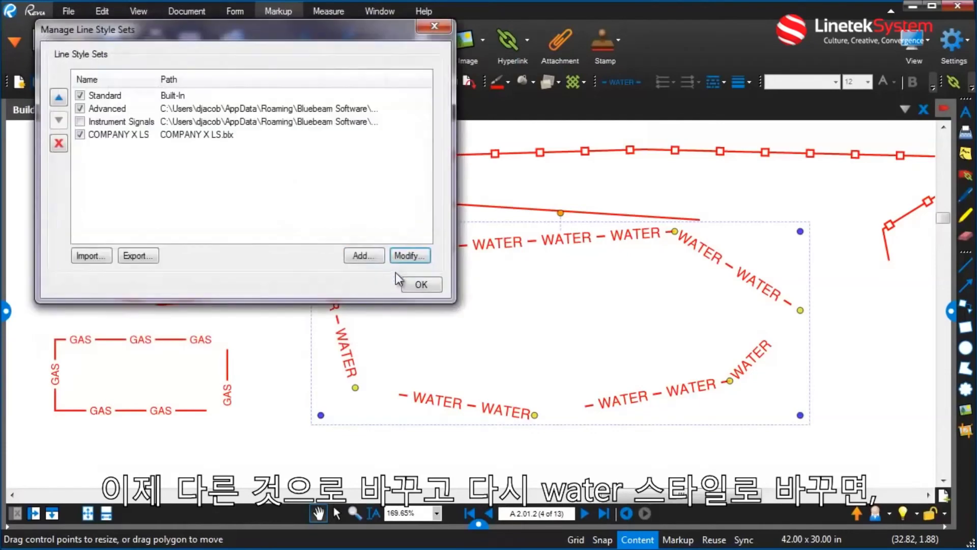
pyautogui.click(426, 283)
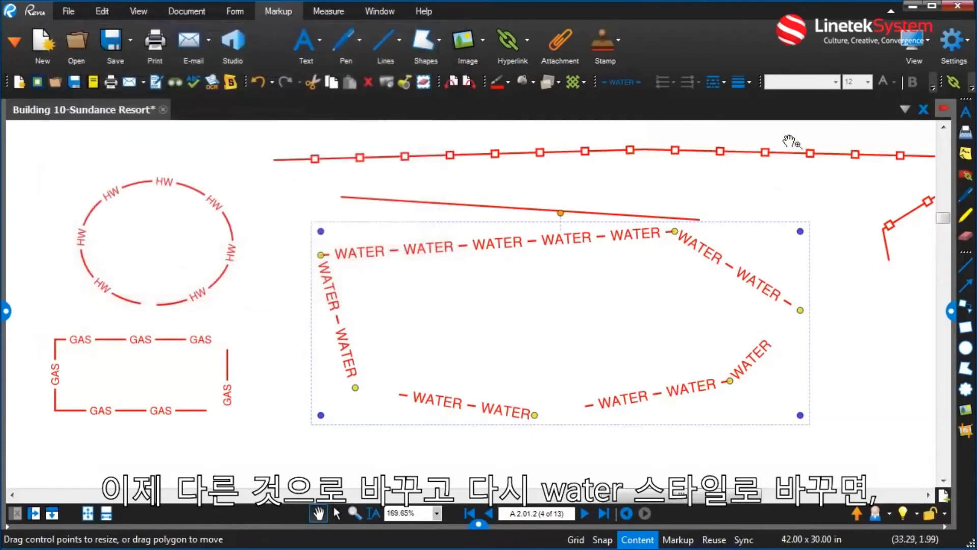
pyautogui.click(713, 253)
pyautogui.click(685, 247)
# - Switch the polyline to Insulation and back to WATER to refresh its labels
pyautogui.click(715, 82)
pyautogui.click(754, 304)
pyautogui.click(714, 82)
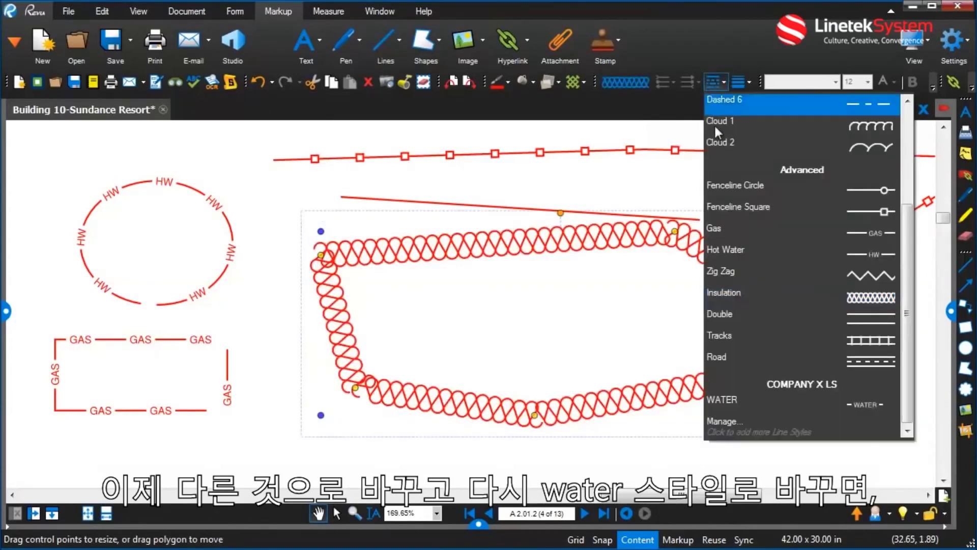
pyautogui.click(734, 404)
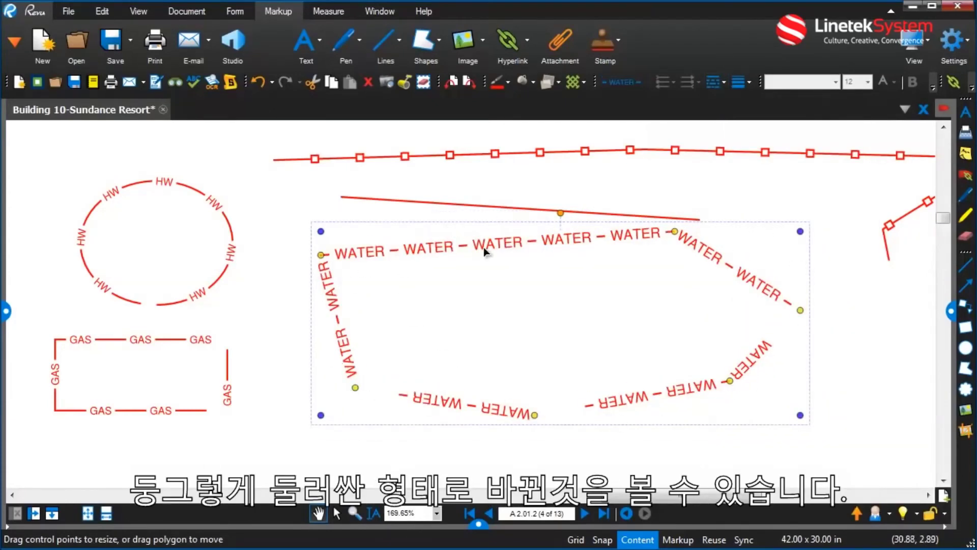
pyautogui.click(744, 84)
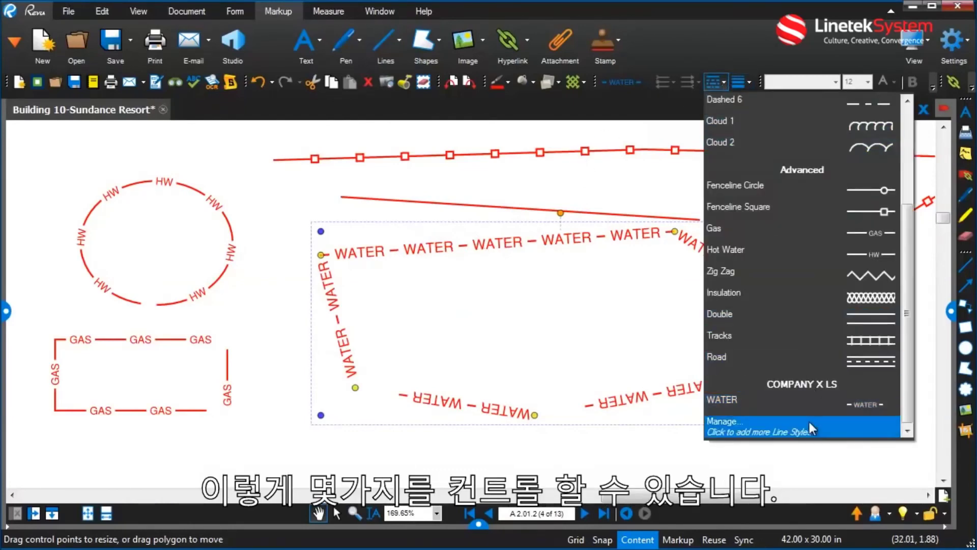
# - Open the COMPANY X LS set from the manager and start adding a DASHES style
pyautogui.click(773, 422)
pyautogui.click(402, 247)
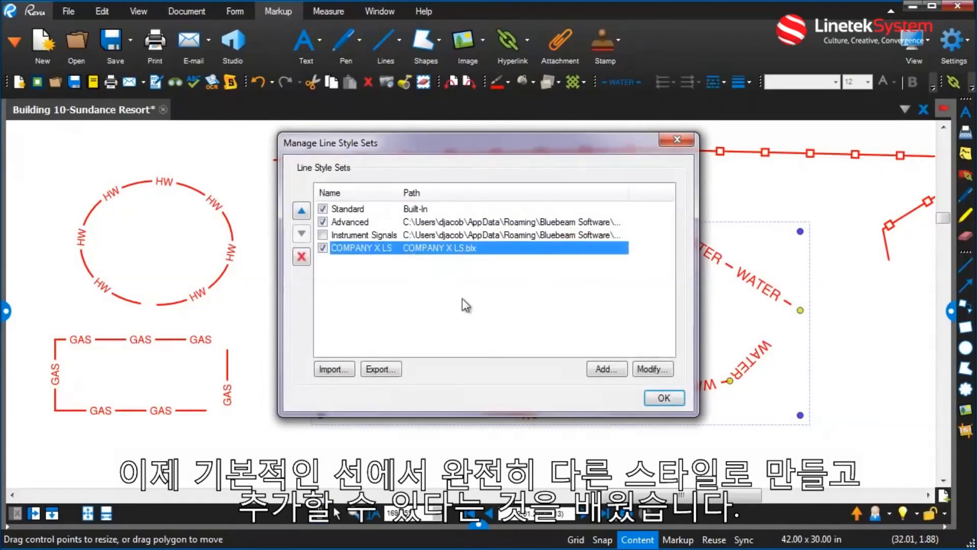
pyautogui.click(640, 367)
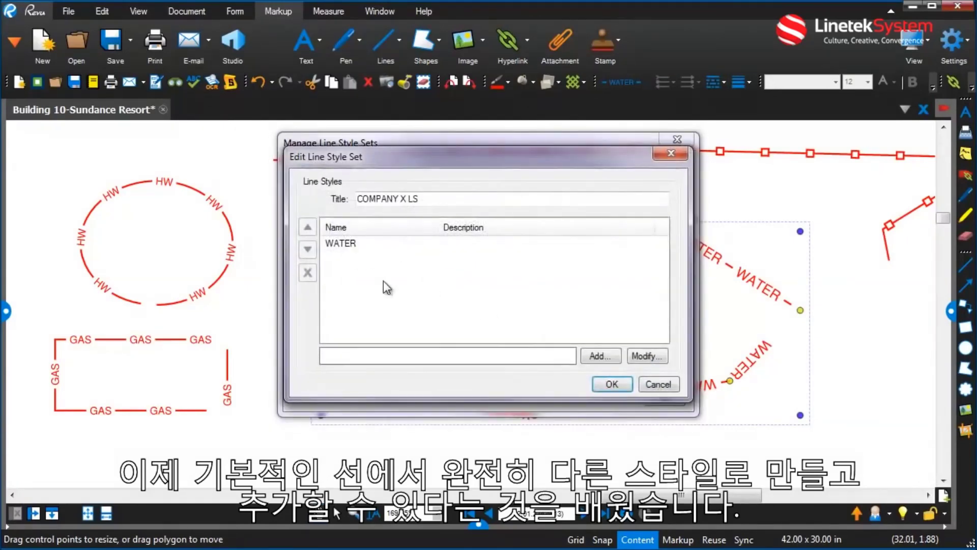
pyautogui.click(357, 245)
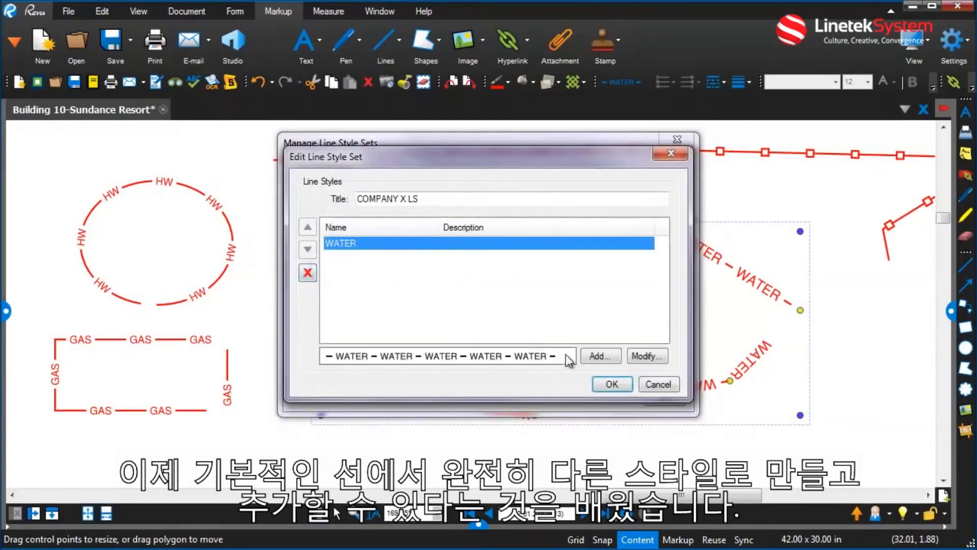
pyautogui.click(596, 357)
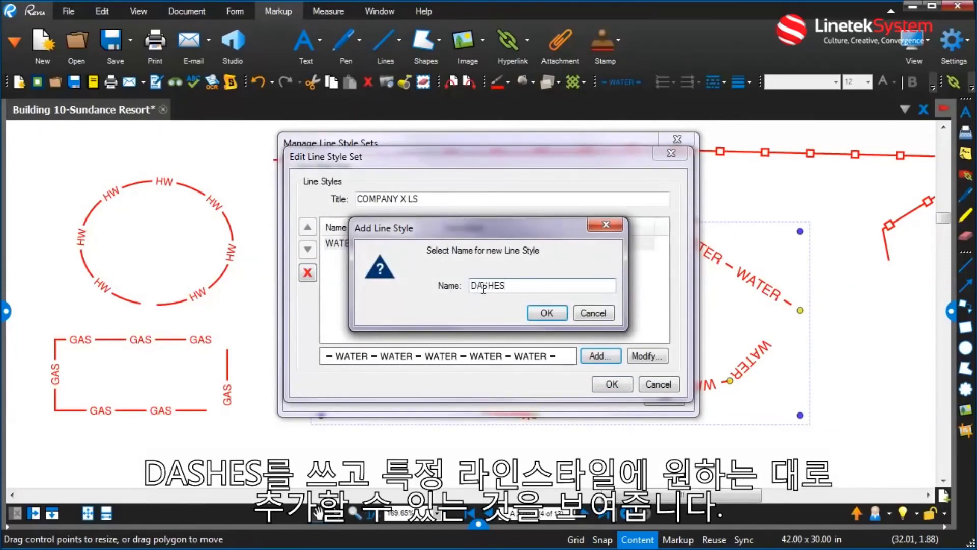
# - Confirm the DASHES name and add a Dash component to its line
pyautogui.click(545, 312)
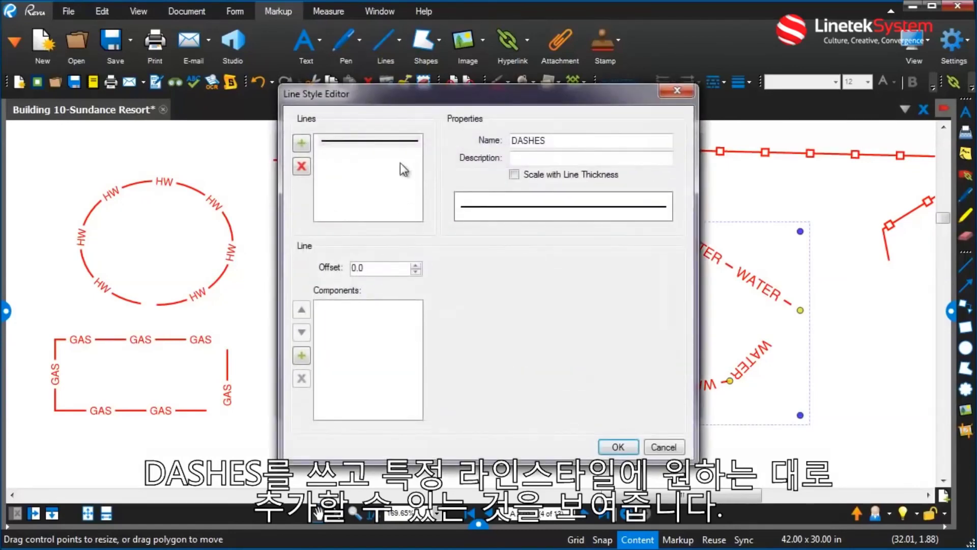
pyautogui.click(386, 144)
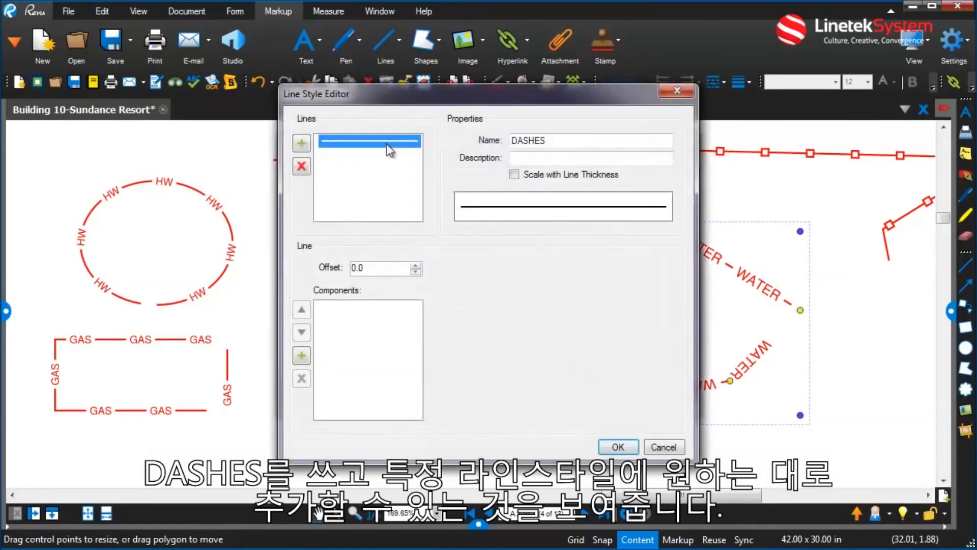
pyautogui.click(300, 355)
pyautogui.click(445, 286)
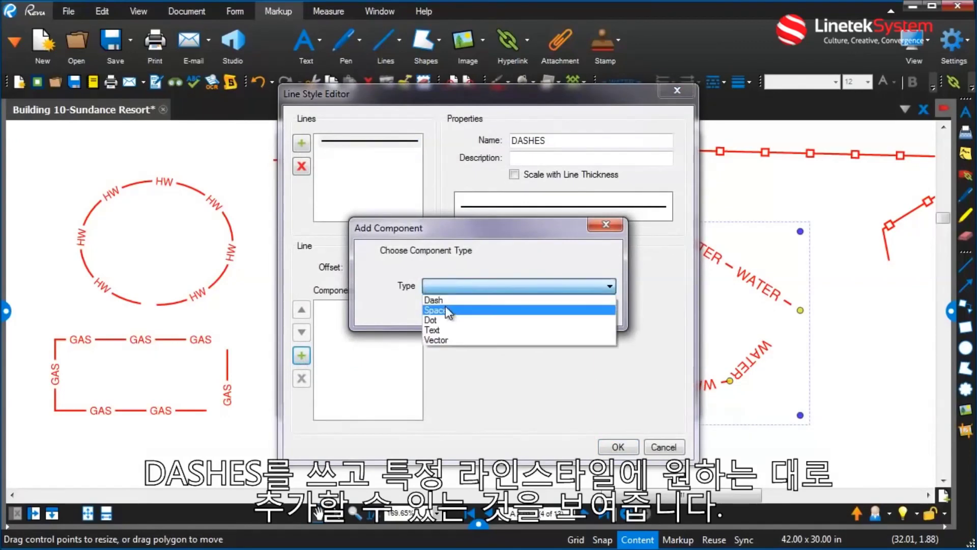
pyautogui.click(434, 300)
pyautogui.click(545, 314)
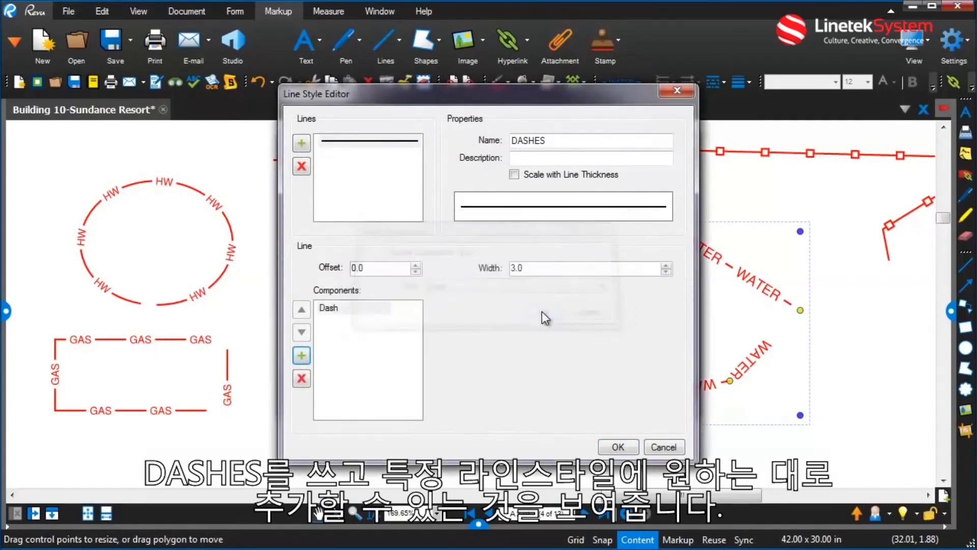
# - Add a Space component widened to 7.0 and save DASHES into the set
pyautogui.click(301, 355)
pyautogui.click(444, 286)
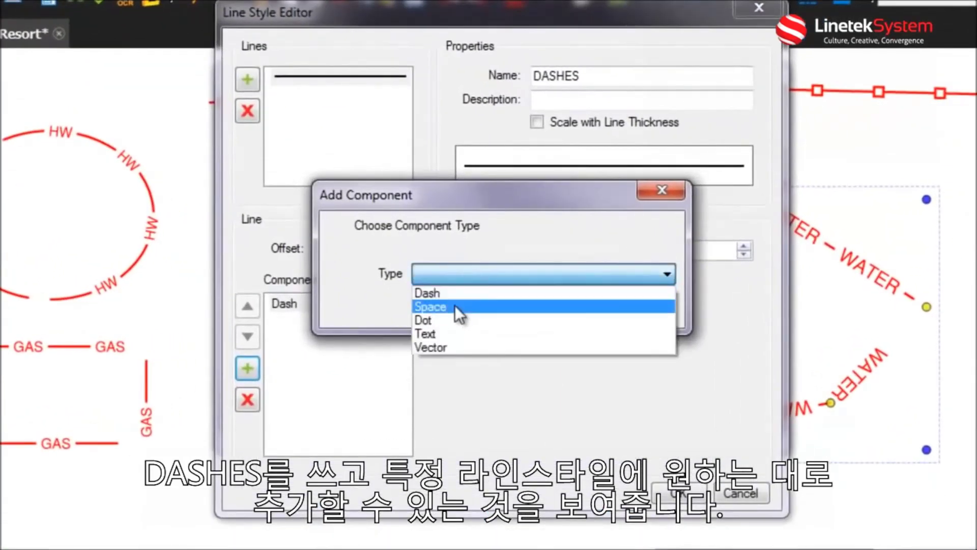
pyautogui.click(453, 305)
pyautogui.click(585, 311)
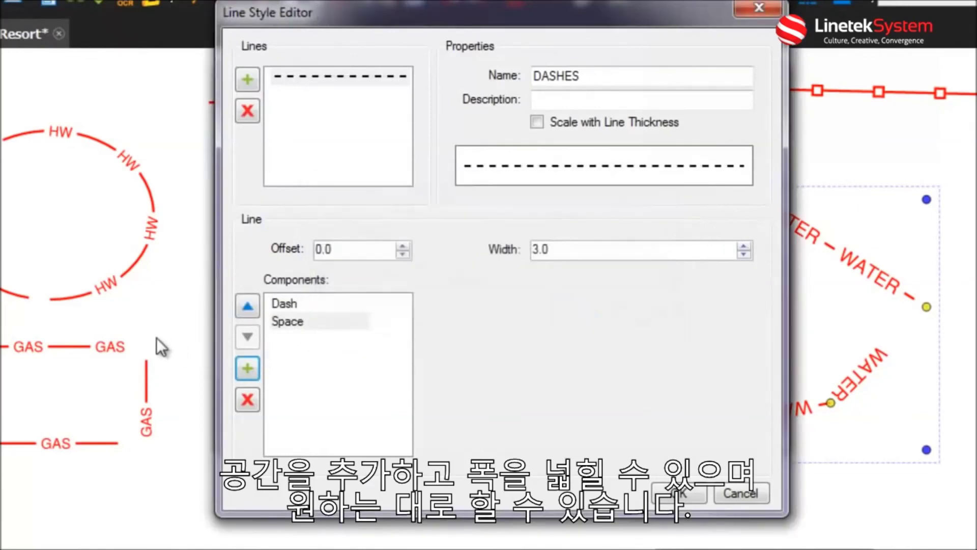
pyautogui.click(303, 323)
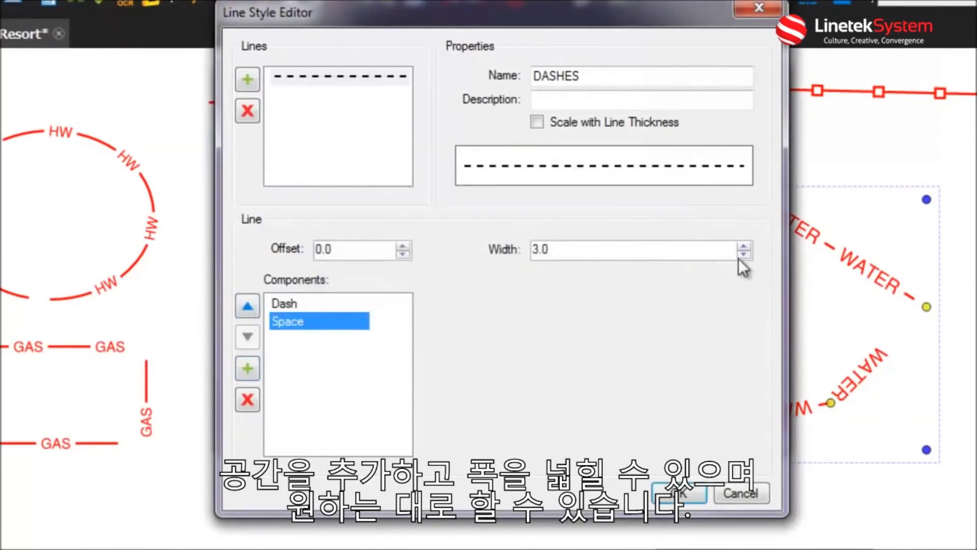
pyautogui.click(743, 246)
pyautogui.click(743, 247)
pyautogui.click(743, 246)
pyautogui.click(743, 246)
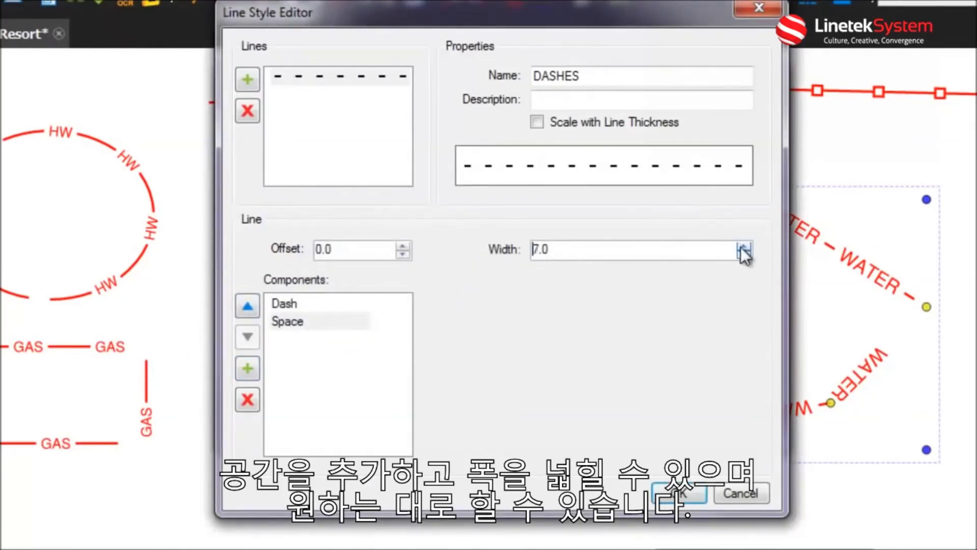
pyautogui.click(681, 492)
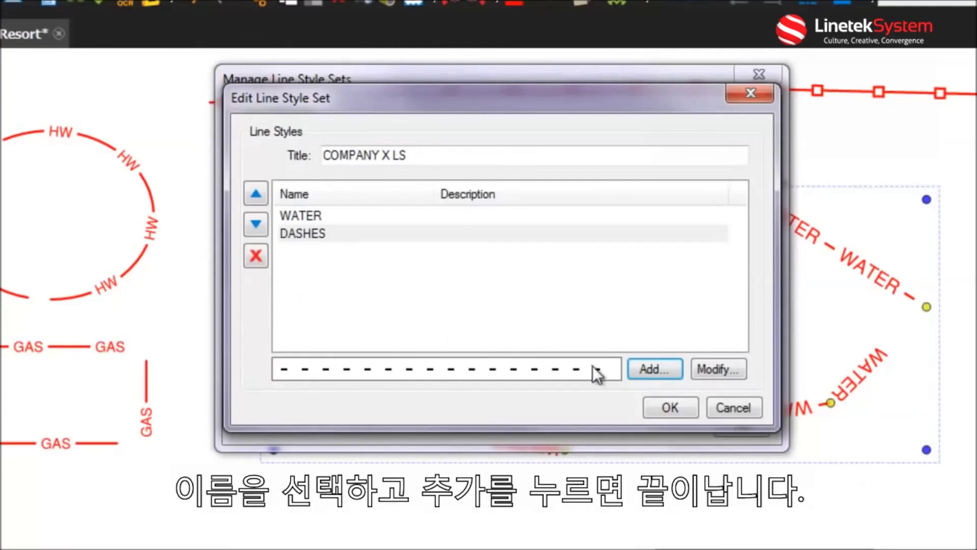
# - Cancel adding another style, close the COMPANY X LS dialogs, and open the line style list
pyautogui.click(637, 374)
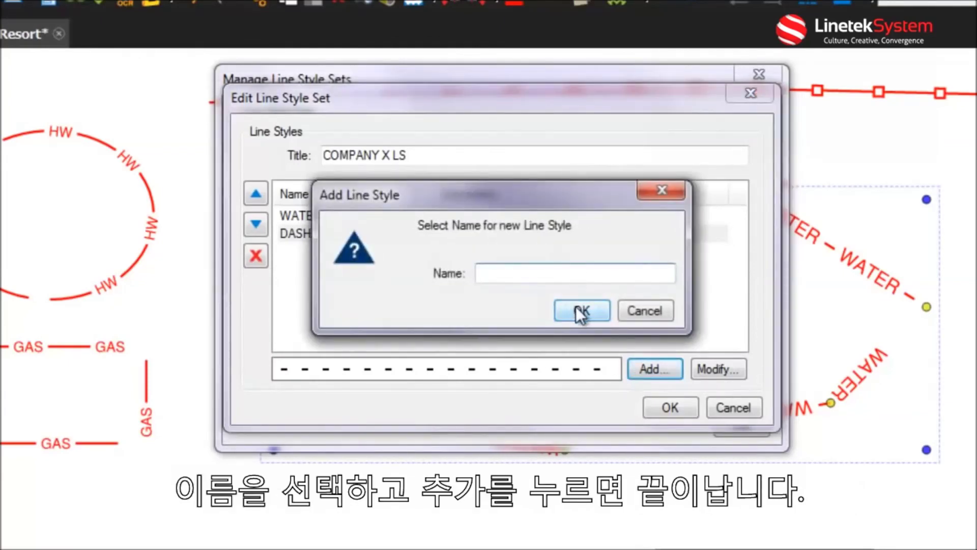
pyautogui.click(642, 311)
pyautogui.click(733, 407)
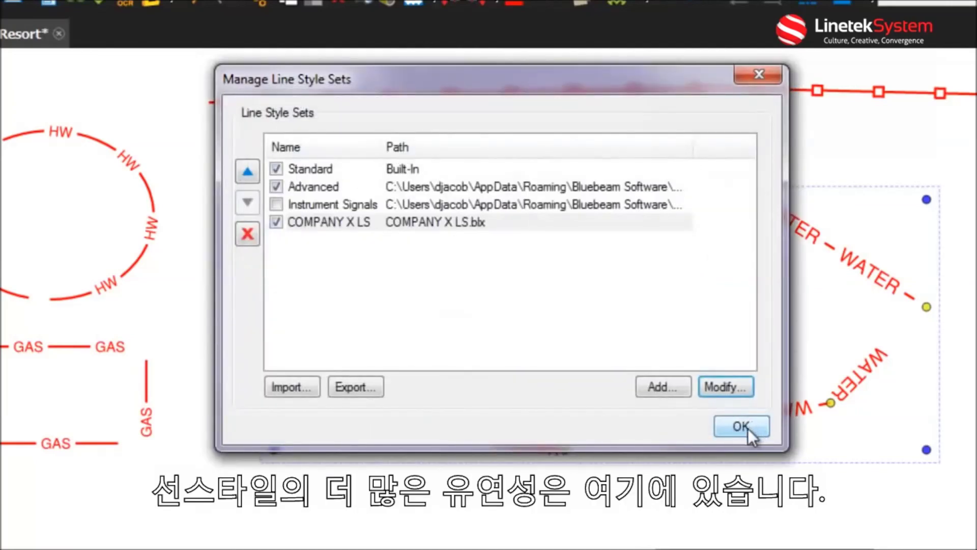
pyautogui.click(744, 427)
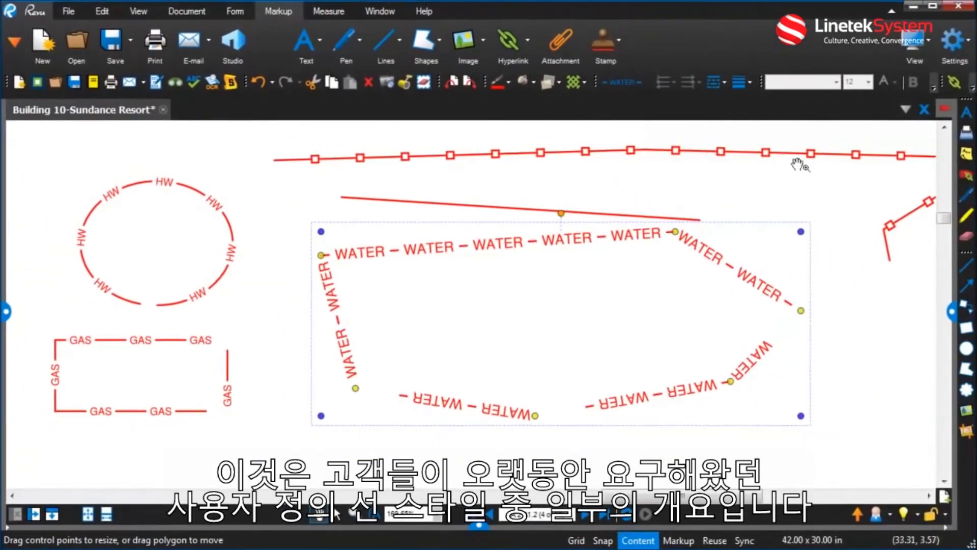
pyautogui.click(722, 83)
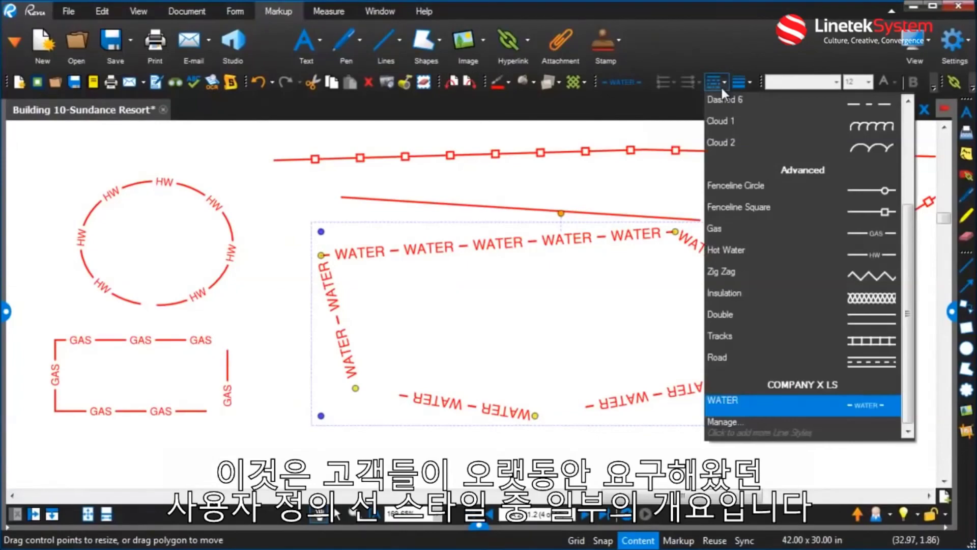